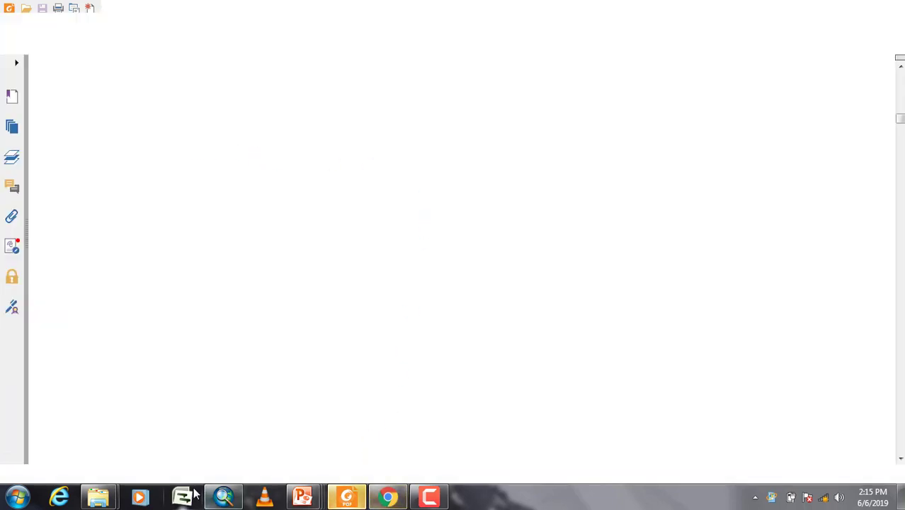
Switch to ArcMap and set the Catalog location to the D:\ folder connection
{"action": "left_click", "coordinate": [221, 498]}
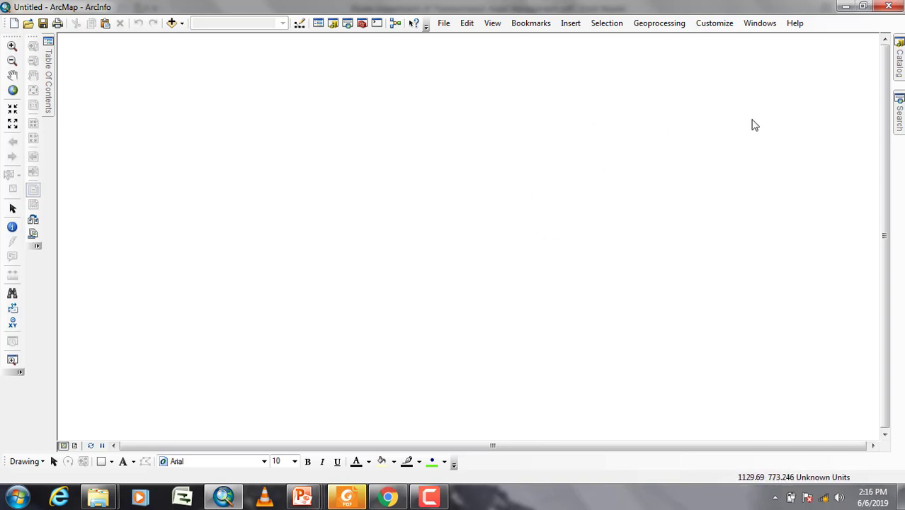
{"action": "mouse_move", "coordinate": [903, 79]}
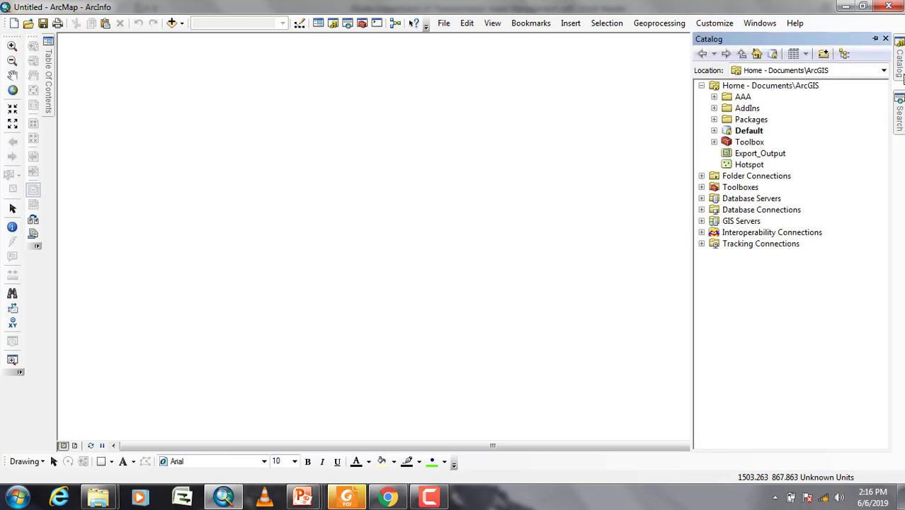
{"action": "left_click", "coordinate": [884, 71]}
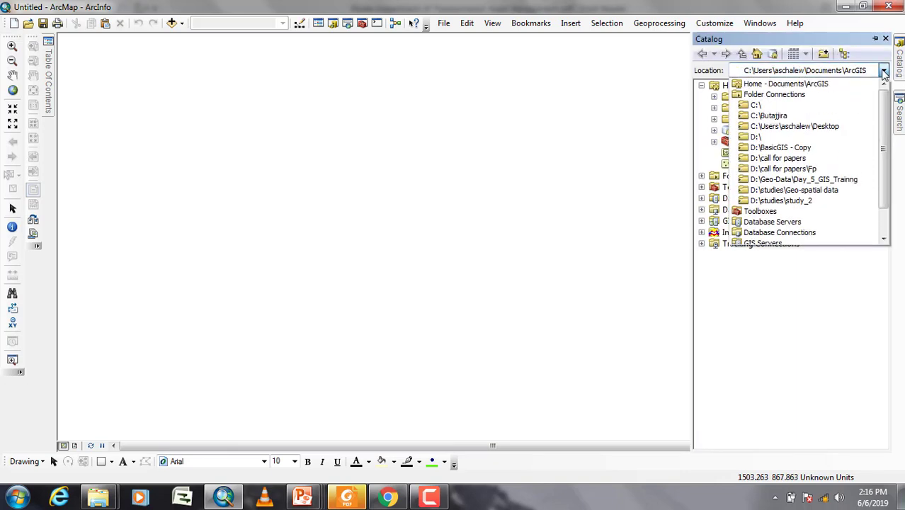
{"action": "left_click", "coordinate": [774, 137]}
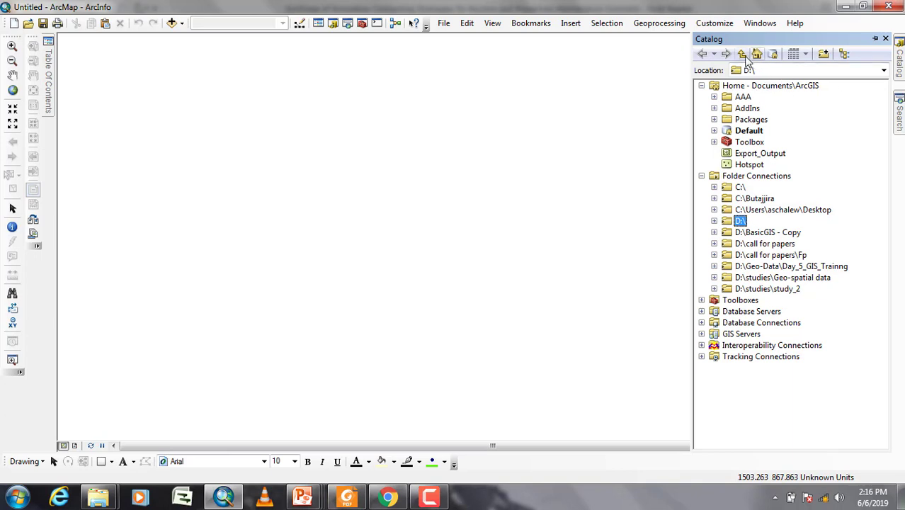
Create a new folder named CAD to shapefile in the D:\ folder connection
{"action": "right_click", "coordinate": [729, 224]}
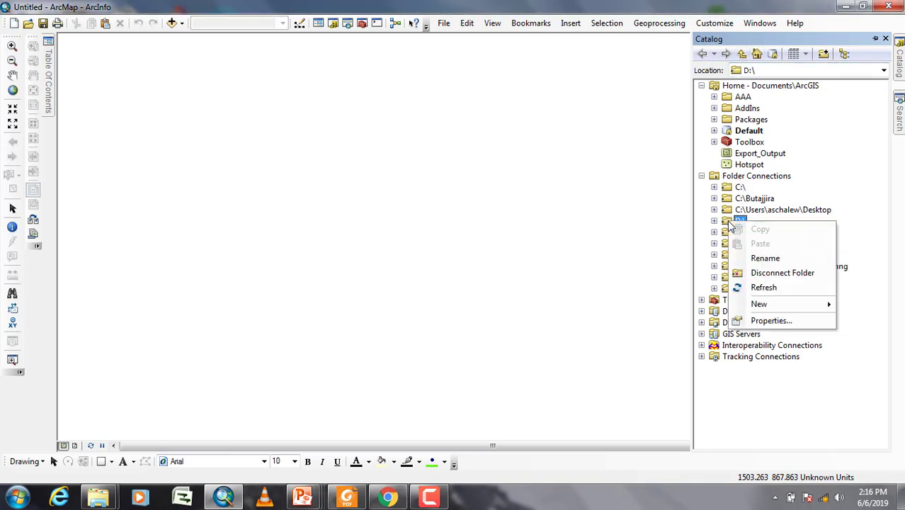
{"action": "mouse_move", "coordinate": [767, 306]}
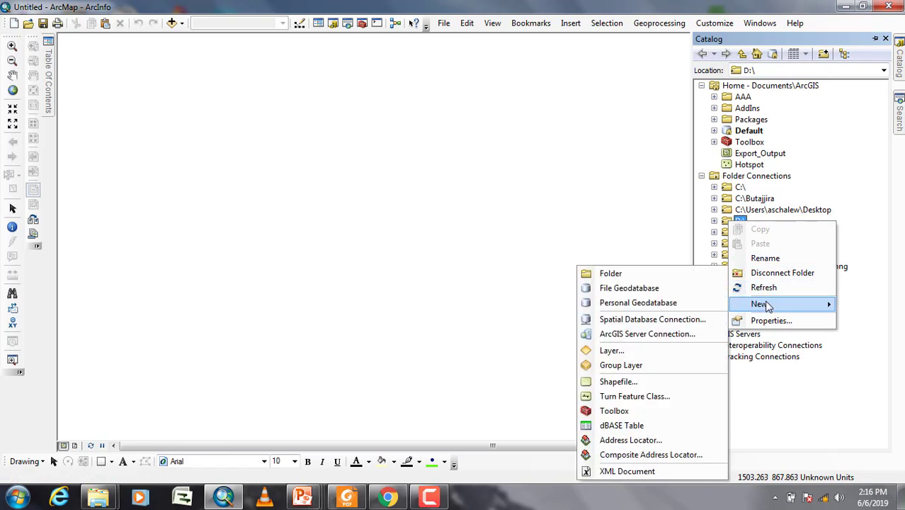
{"action": "left_click", "coordinate": [634, 278]}
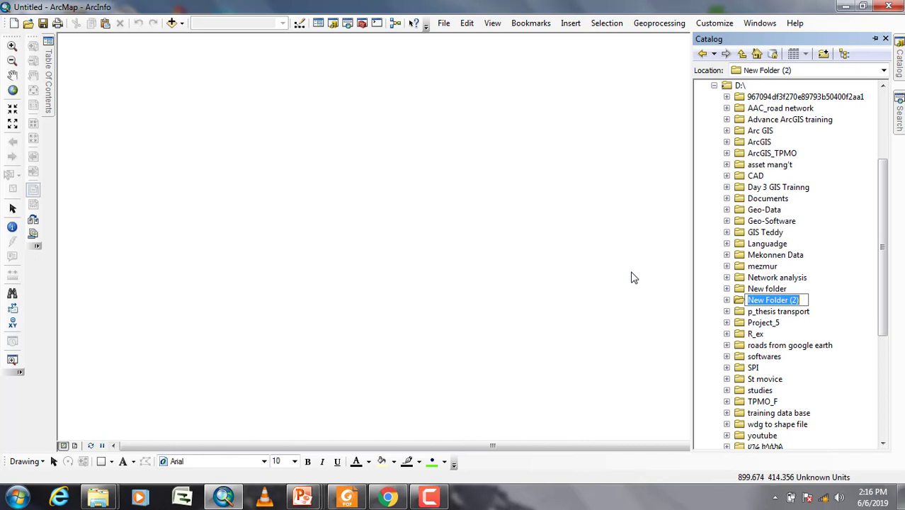
{"action": "type", "text": "C"}
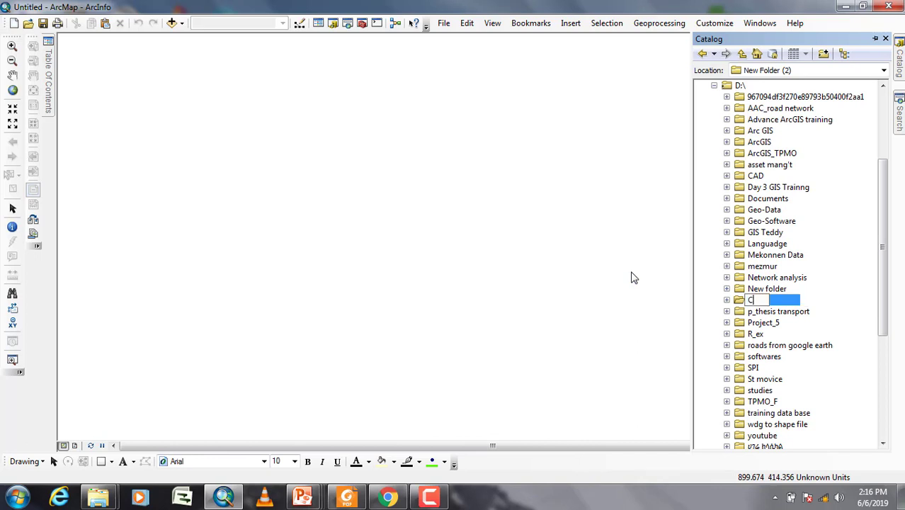
{"action": "type", "text": "AD to shap"}
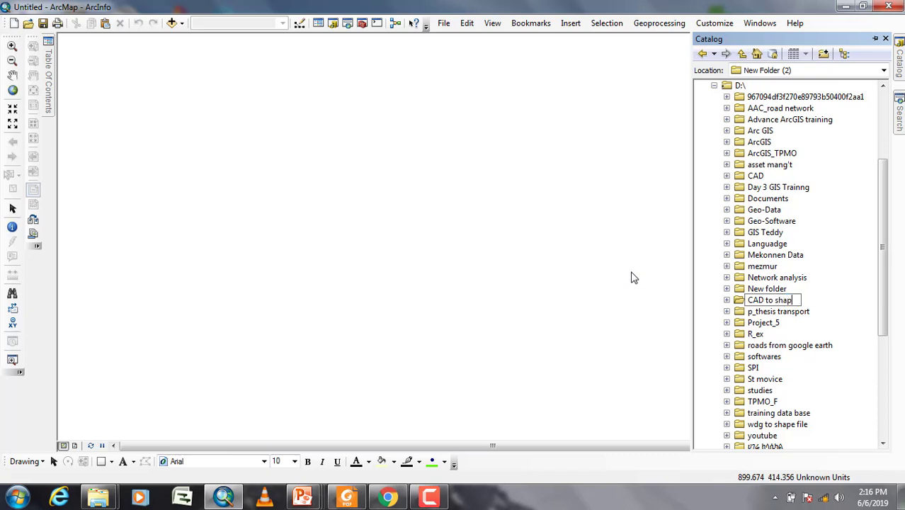
{"action": "type", "text": "efile"}
{"action": "key", "text": "Return"}
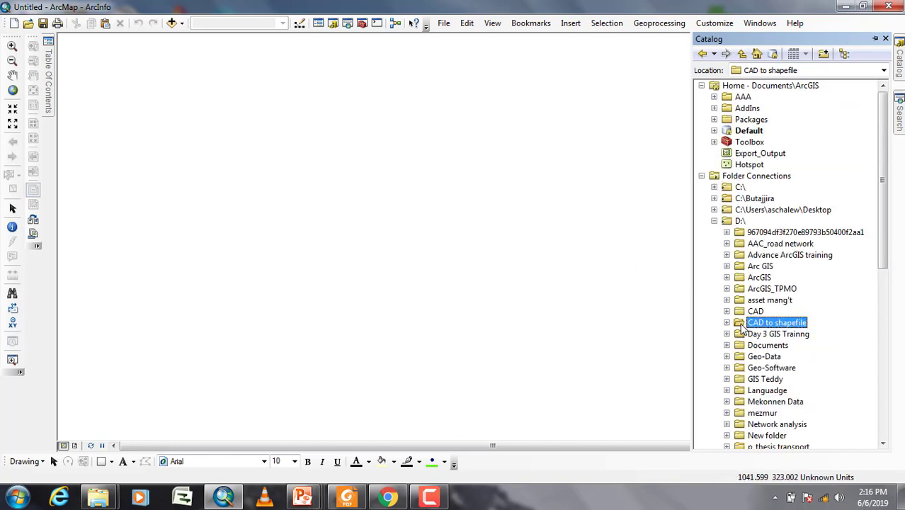
Create a new file geodatabase named CAD inside the CAD to shapefile folder
{"action": "right_click", "coordinate": [742, 326]}
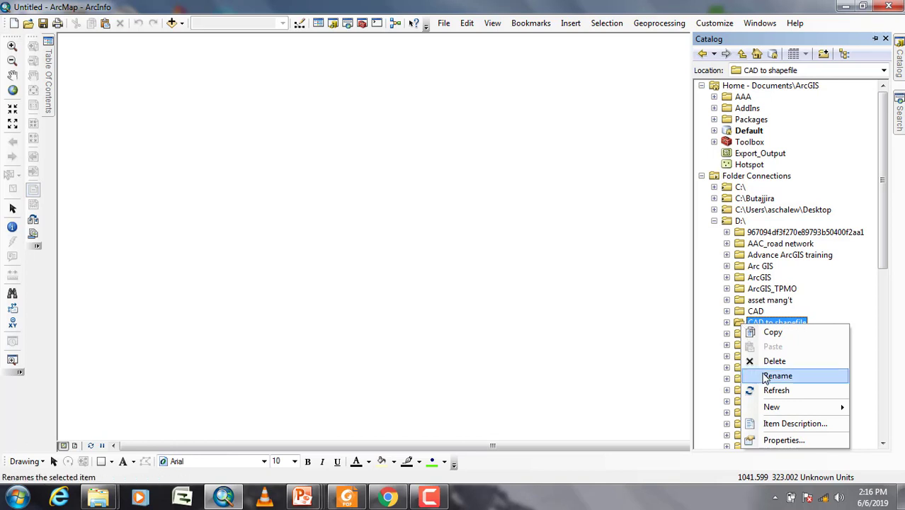
{"action": "mouse_move", "coordinate": [775, 409]}
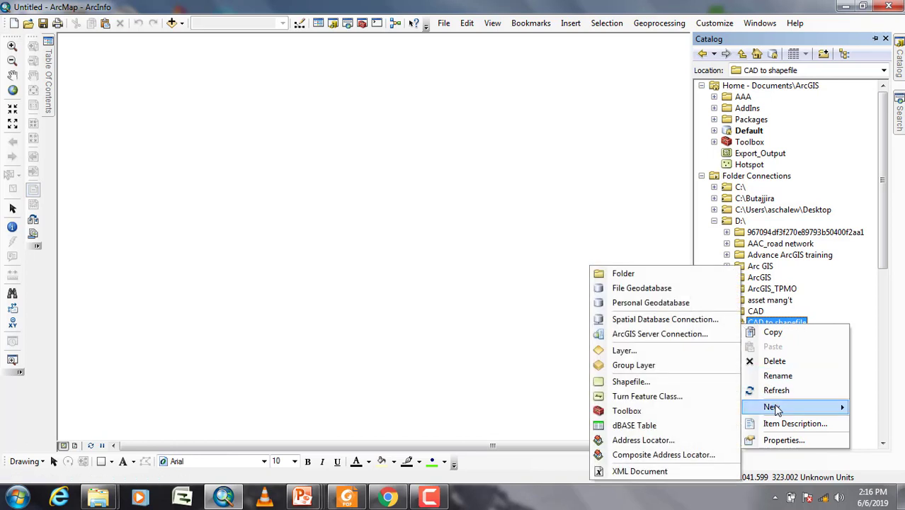
{"action": "left_click", "coordinate": [666, 296]}
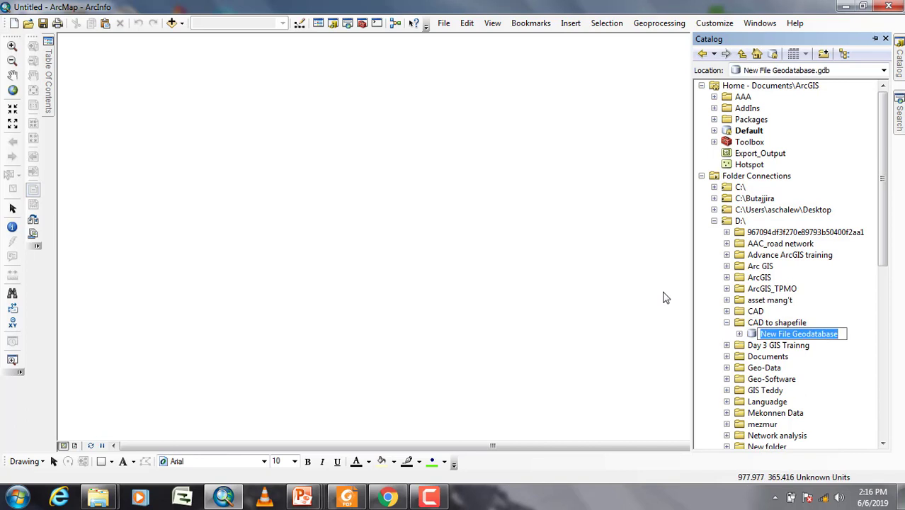
{"action": "type", "text": "CAD"}
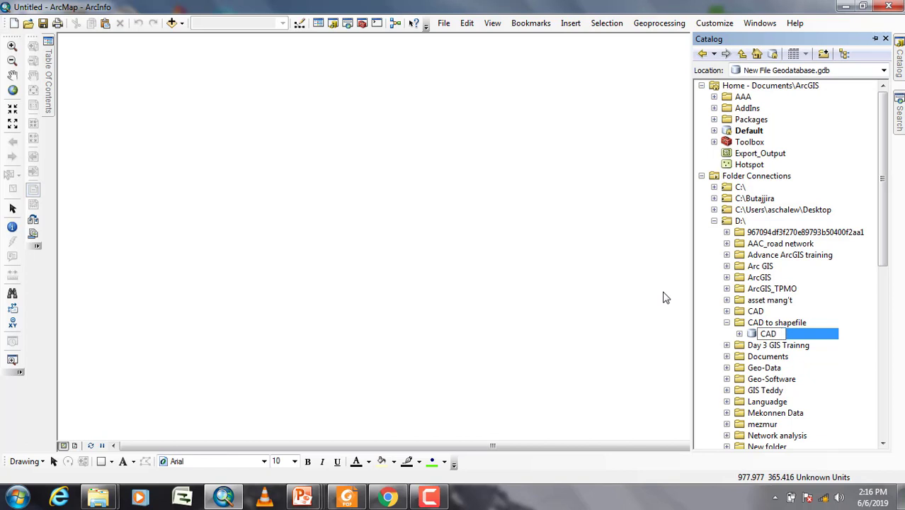
{"action": "key", "text": "Return"}
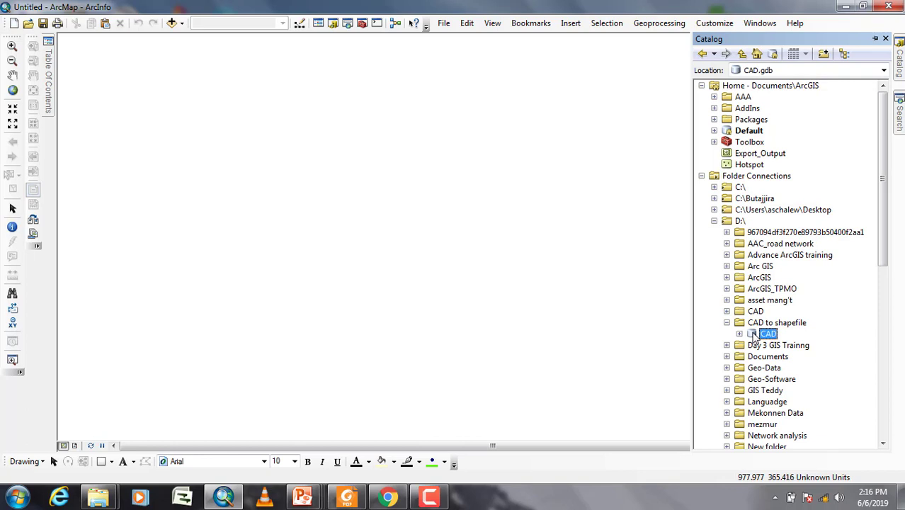
Start a new feature dataset in the CAD geodatabase and try to name it CAD to GIS
{"action": "right_click", "coordinate": [755, 338]}
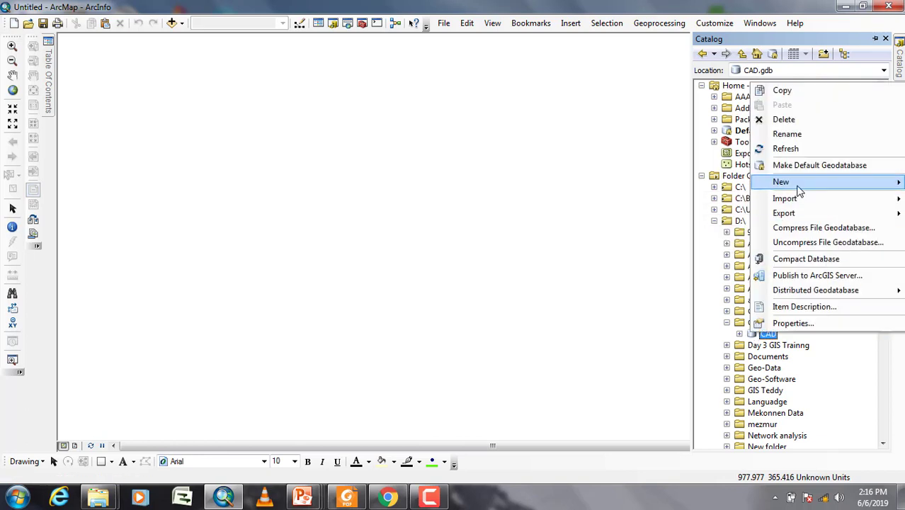
{"action": "mouse_move", "coordinate": [762, 183]}
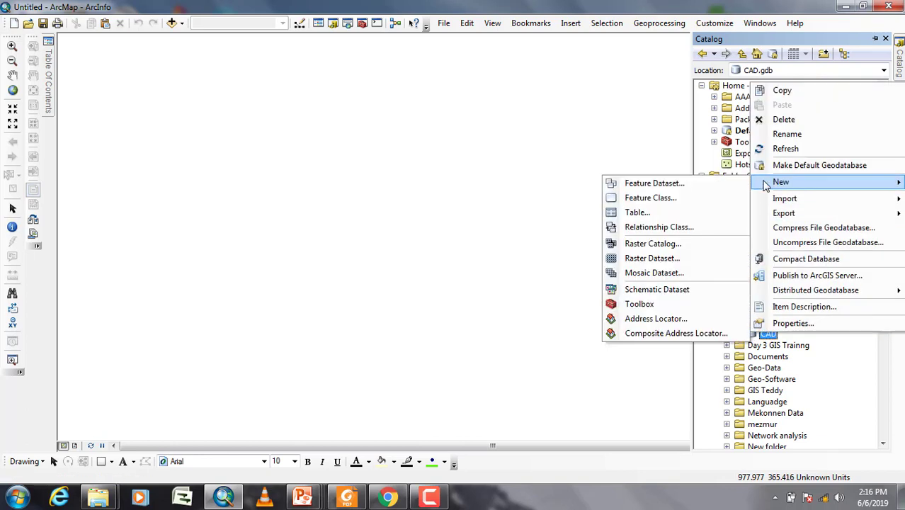
{"action": "left_click", "coordinate": [697, 187]}
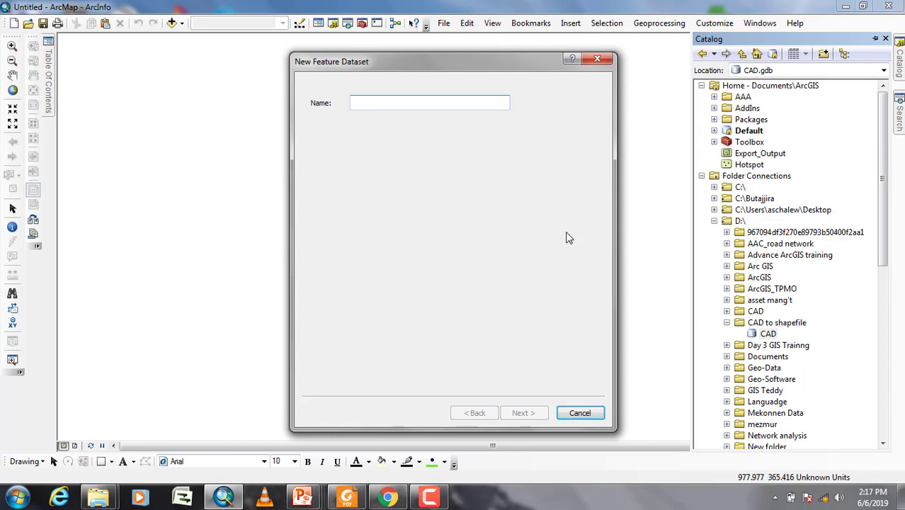
{"action": "type", "text": "CAD"}
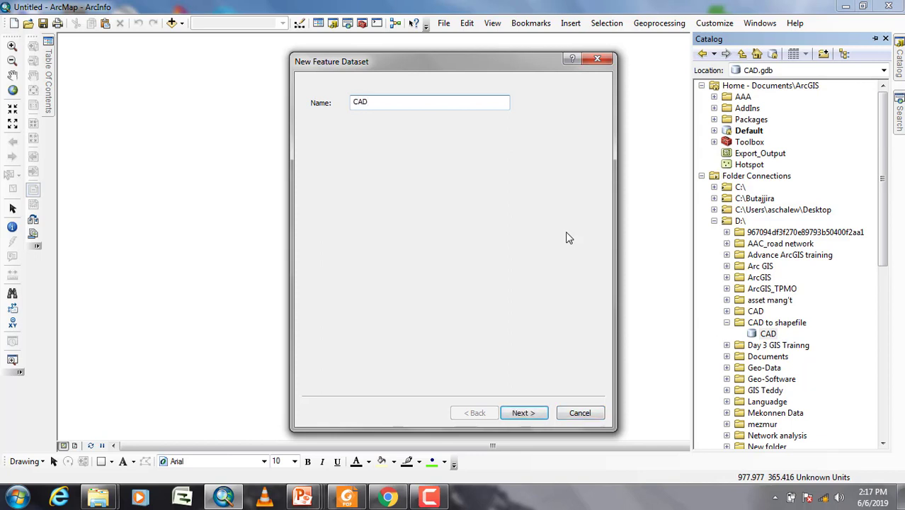
{"action": "type", "text": " to GIS"}
{"action": "left_click", "coordinate": [523, 415]}
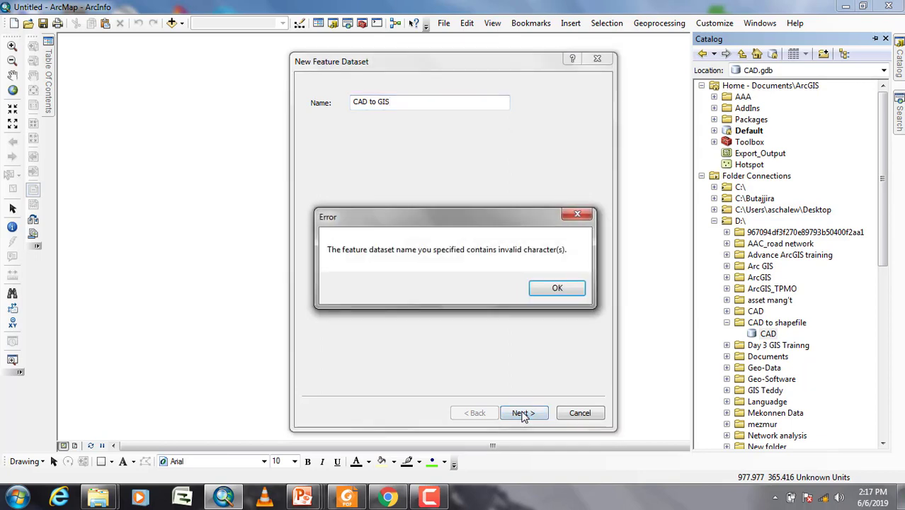
{"action": "left_click", "coordinate": [551, 291]}
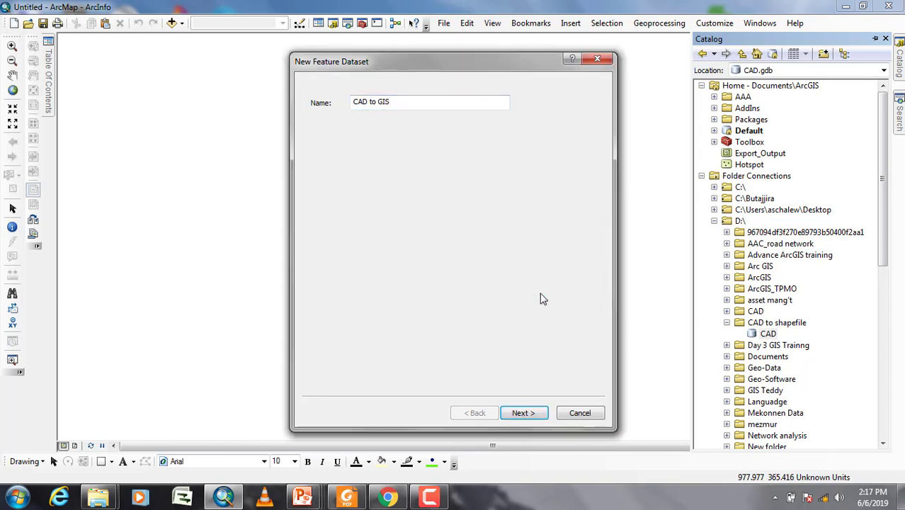
Correct the feature dataset name to CADGIS and proceed to the XY coordinate system choice
{"action": "left_click", "coordinate": [398, 104]}
{"action": "left_click", "coordinate": [377, 103]}
{"action": "key", "text": "BackSpace"}
{"action": "key", "text": "BackSpace"}
{"action": "key", "text": "BackSpace"}
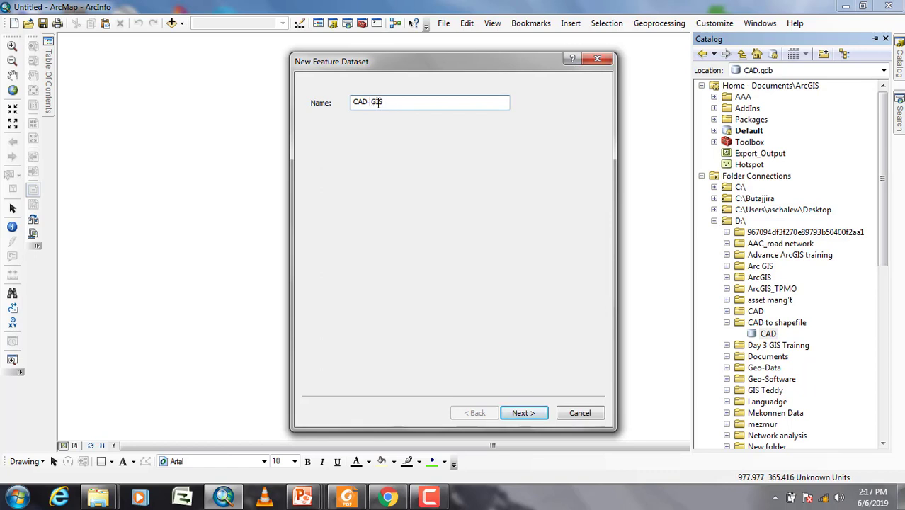
{"action": "key", "text": "BackSpace"}
{"action": "key", "text": "BackSpace"}
{"action": "type", "text": "D"}
{"action": "key", "text": "Return"}
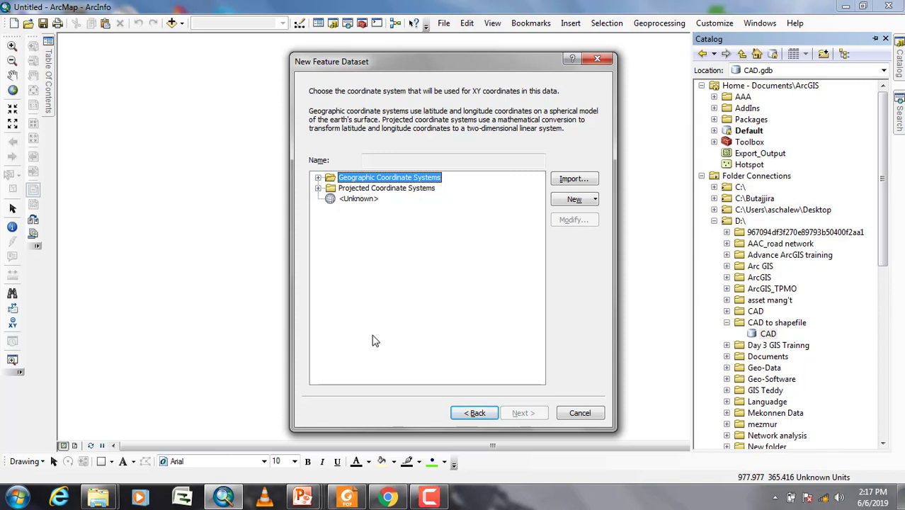
Assign the African projected system Adindan UTM Zone 37N, keep no vertical system and the default tolerances, and finish the feature dataset
{"action": "left_click", "coordinate": [318, 188]}
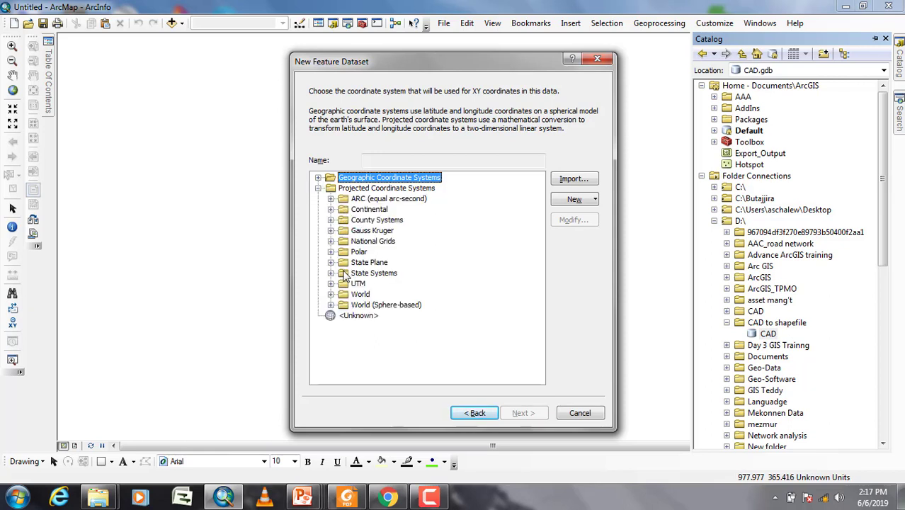
{"action": "left_click", "coordinate": [331, 284]}
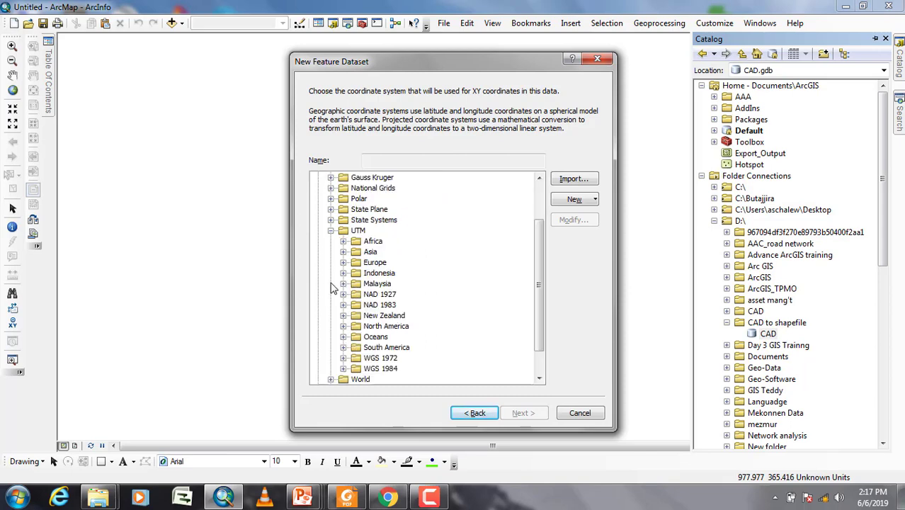
{"action": "left_click", "coordinate": [344, 241]}
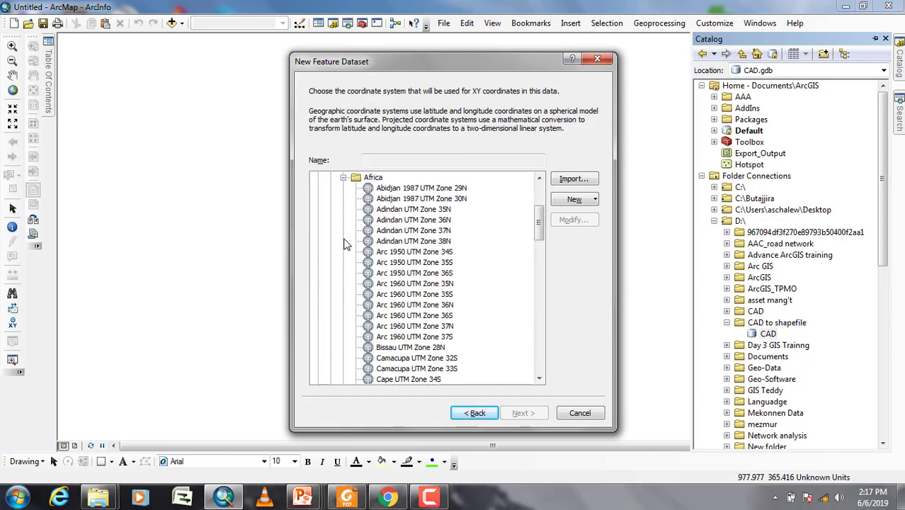
{"action": "left_click", "coordinate": [438, 232]}
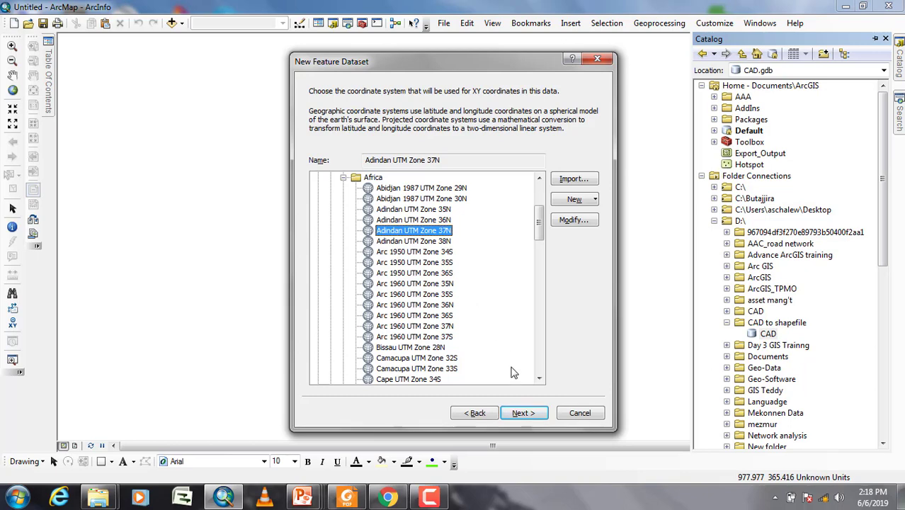
{"action": "left_click", "coordinate": [527, 412]}
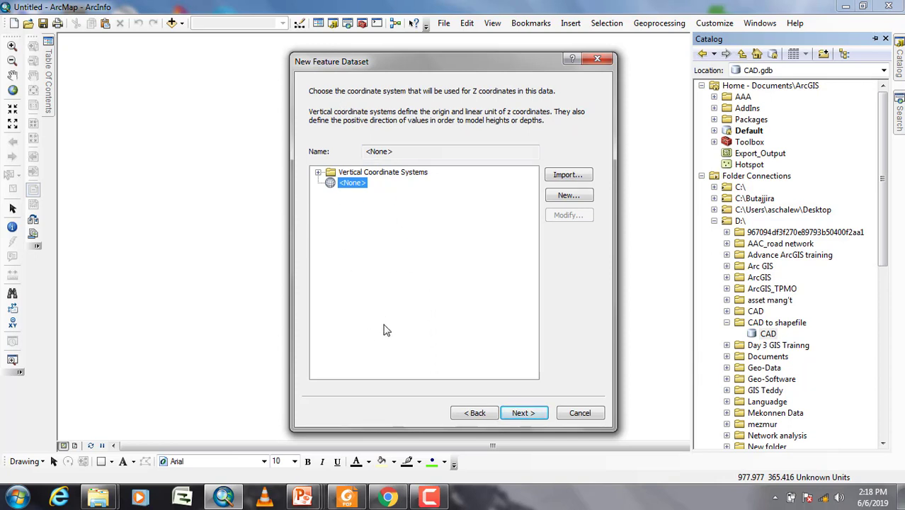
{"action": "left_click", "coordinate": [533, 415]}
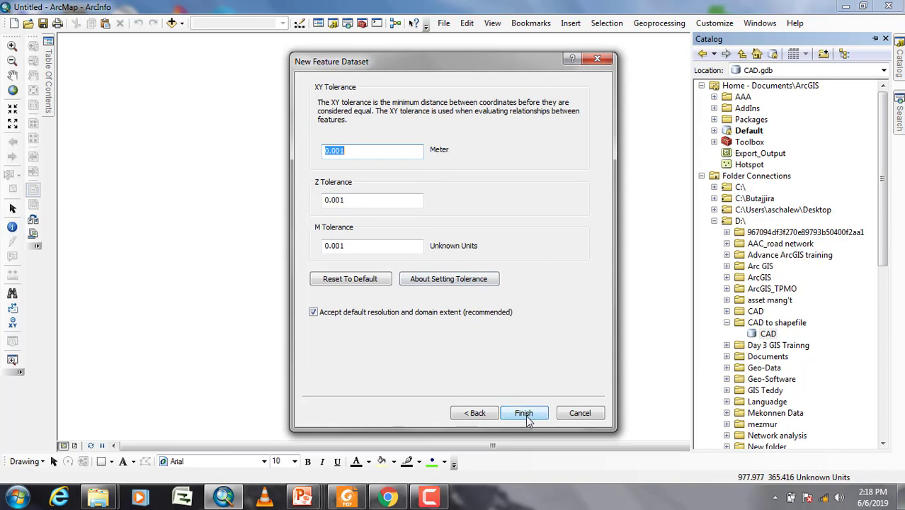
{"action": "left_click", "coordinate": [529, 416]}
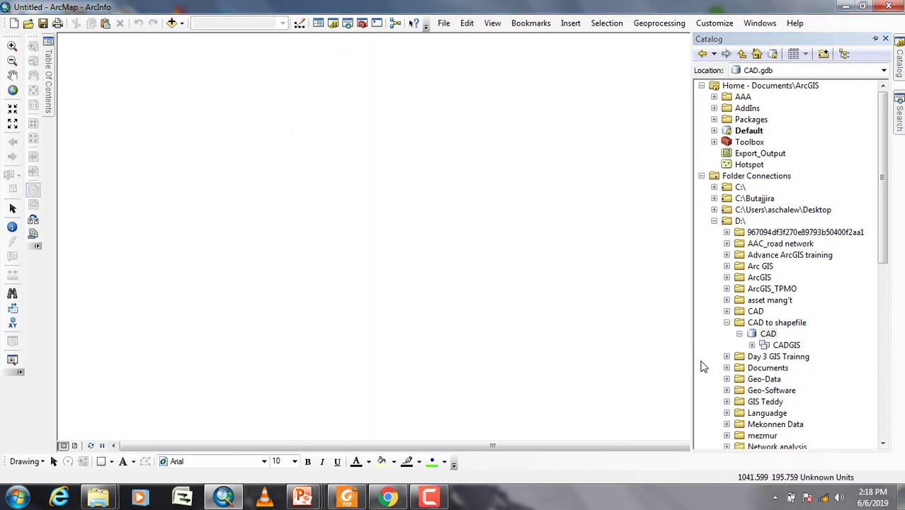
Start a multiple feature class import into the CADGIS feature dataset
{"action": "left_click", "coordinate": [779, 346]}
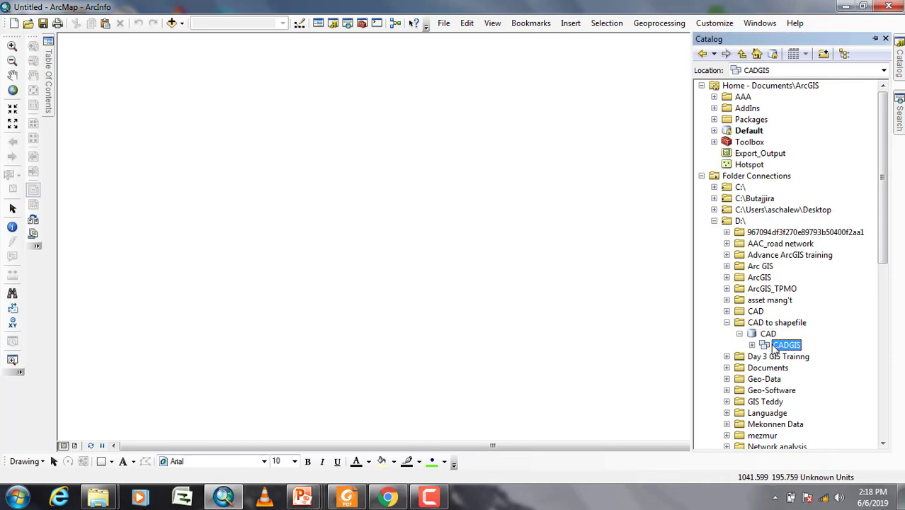
{"action": "right_click", "coordinate": [776, 348]}
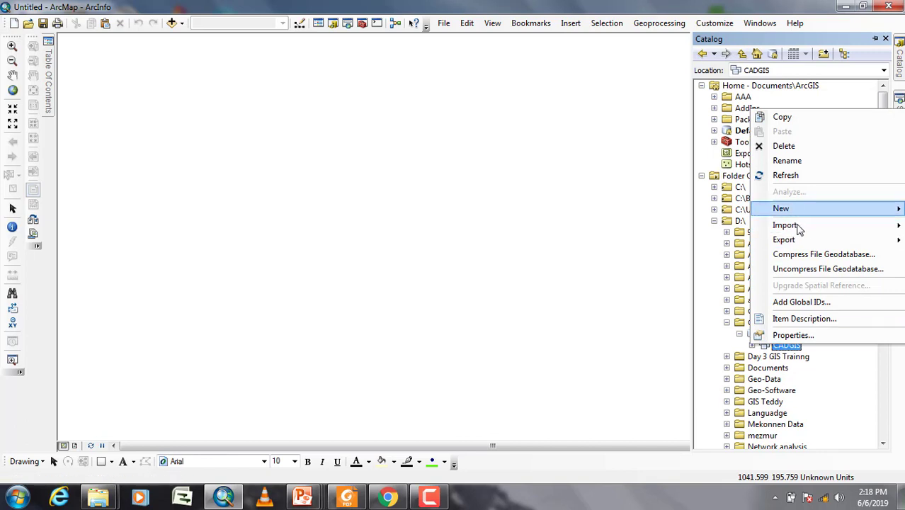
{"action": "mouse_move", "coordinate": [794, 227]}
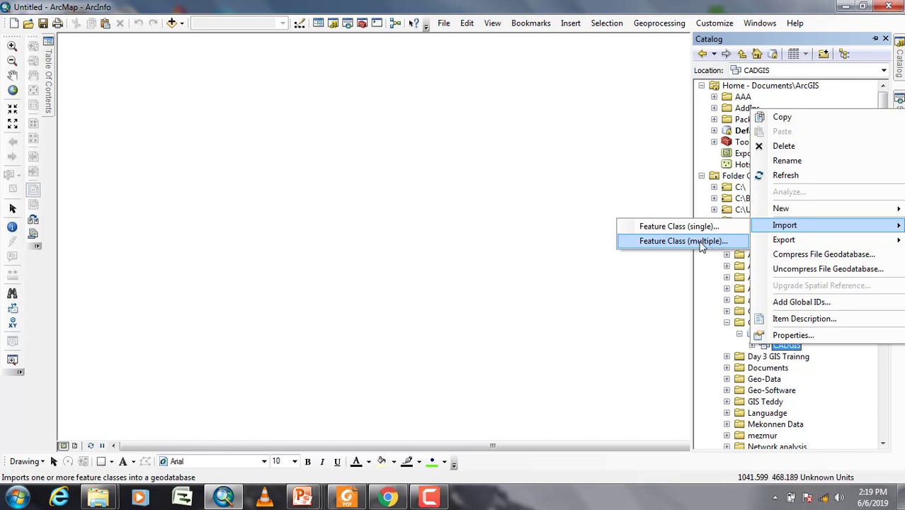
{"action": "left_click", "coordinate": [691, 242]}
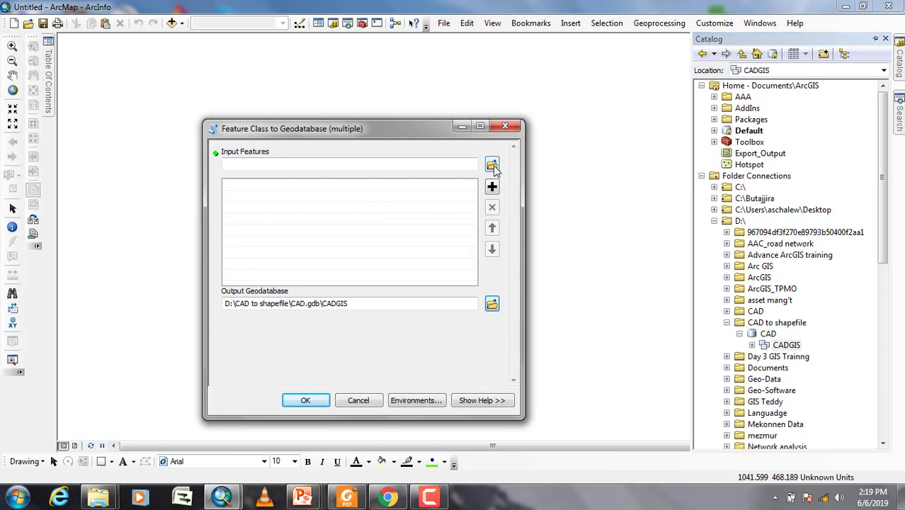
Browse for the input features inside THREE YEAR PLAN 222.dwg in the D:\CAD folder
{"action": "left_click", "coordinate": [492, 165]}
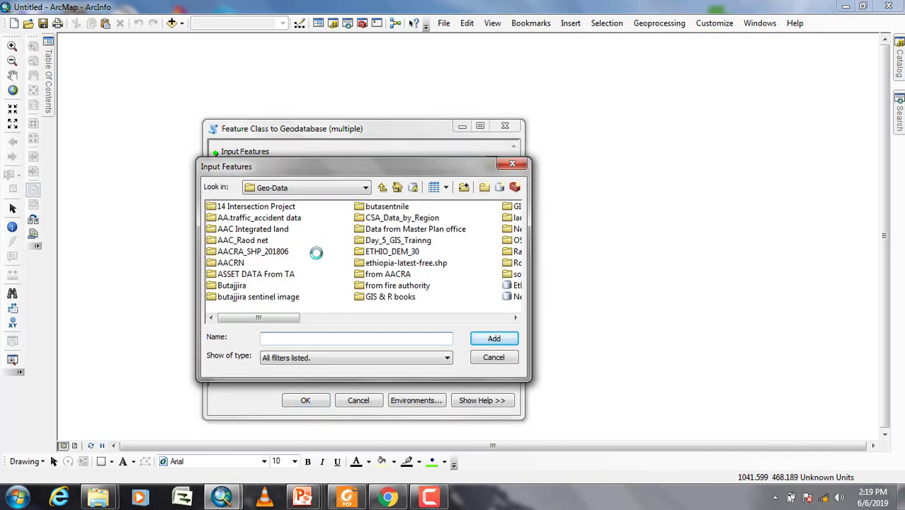
{"action": "left_click", "coordinate": [366, 190]}
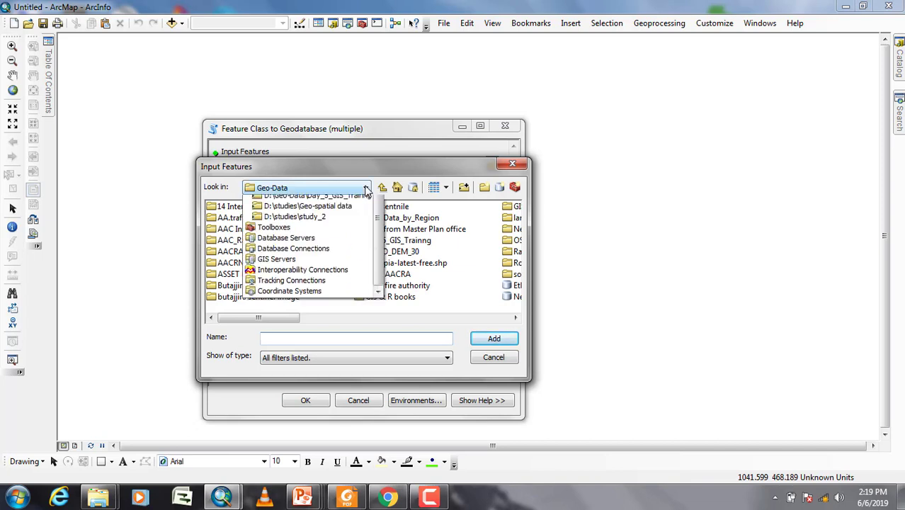
{"action": "left_click", "coordinate": [301, 224]}
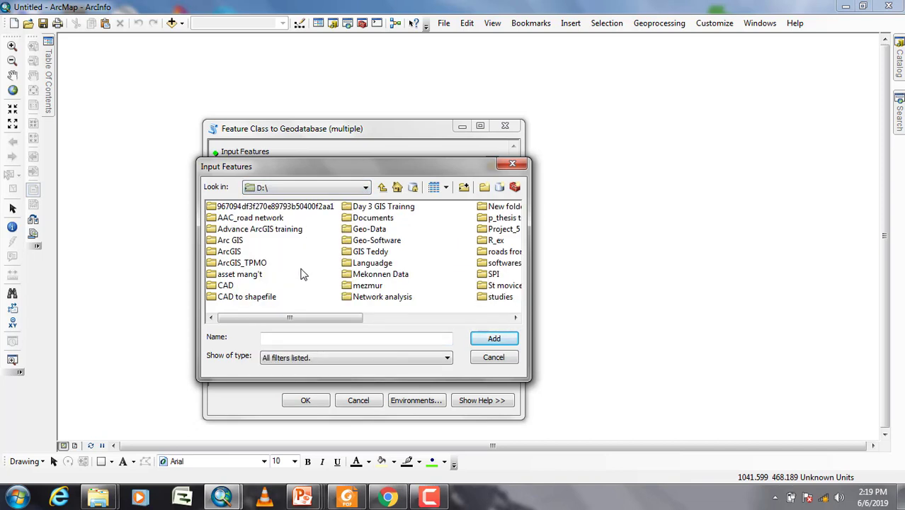
{"action": "double_click", "coordinate": [219, 289]}
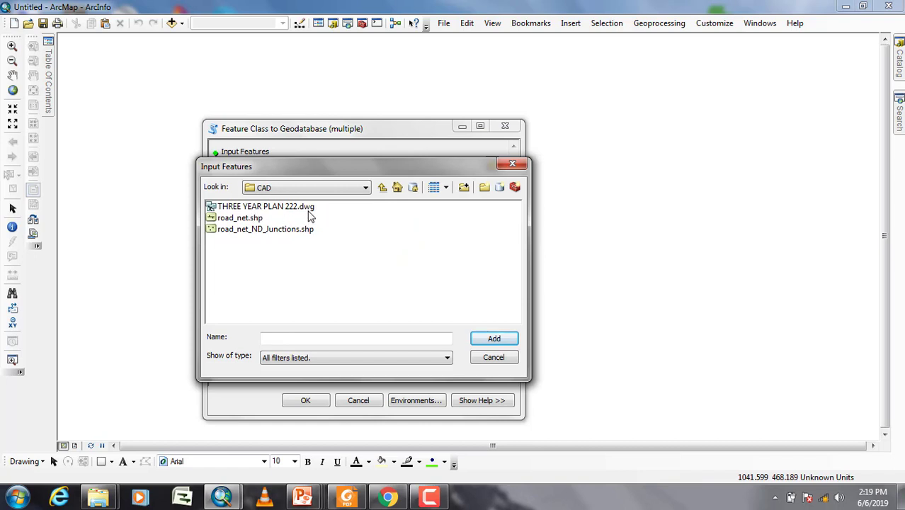
{"action": "double_click", "coordinate": [287, 208]}
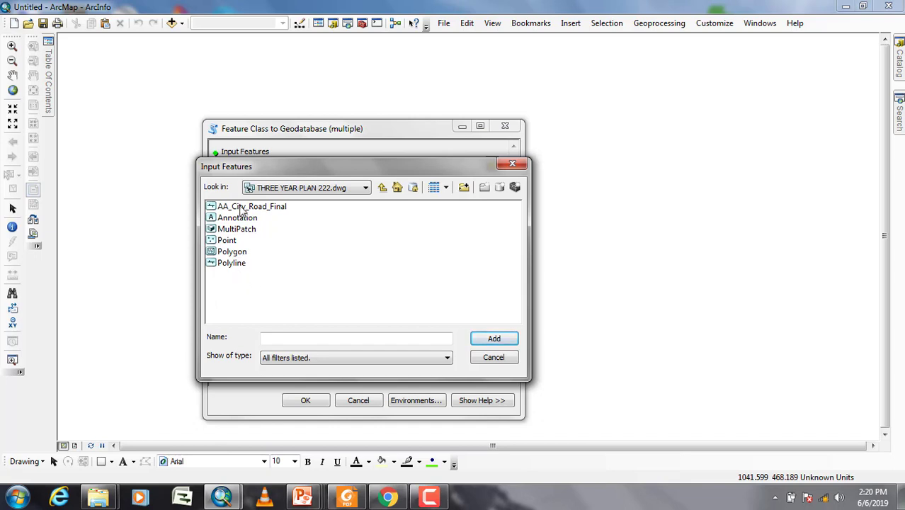
Add the drawing's Polyline and AA_City_Road_Final feature classes as inputs and run the import into CADGIS
{"action": "left_click", "coordinate": [234, 268]}
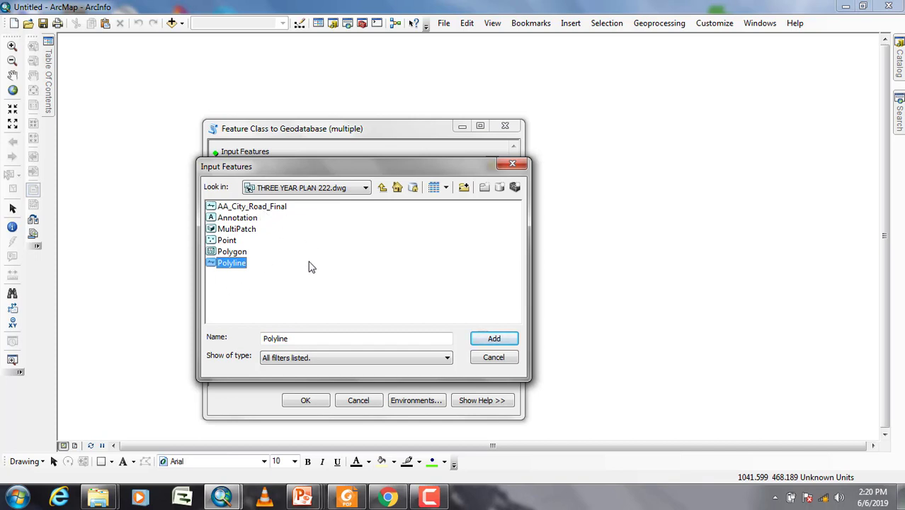
{"action": "left_click", "coordinate": [266, 209], "text": "ctrl"}
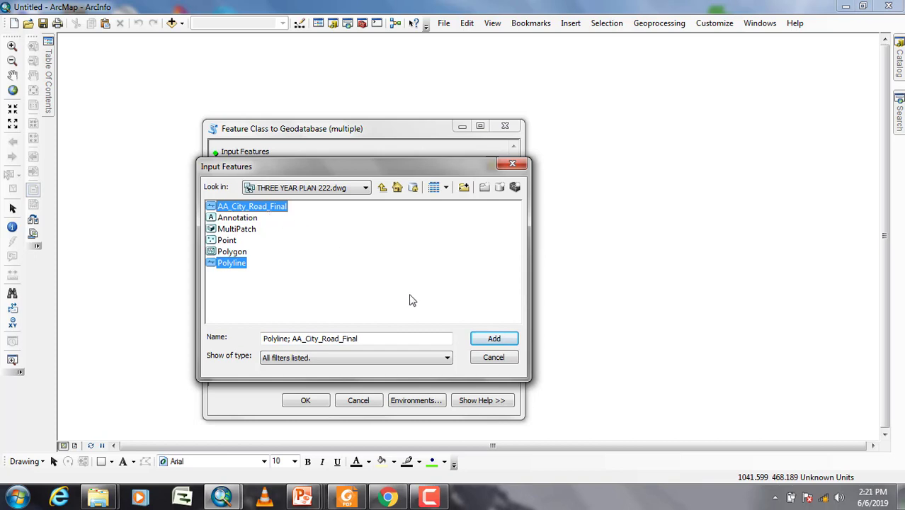
{"action": "left_click", "coordinate": [493, 339]}
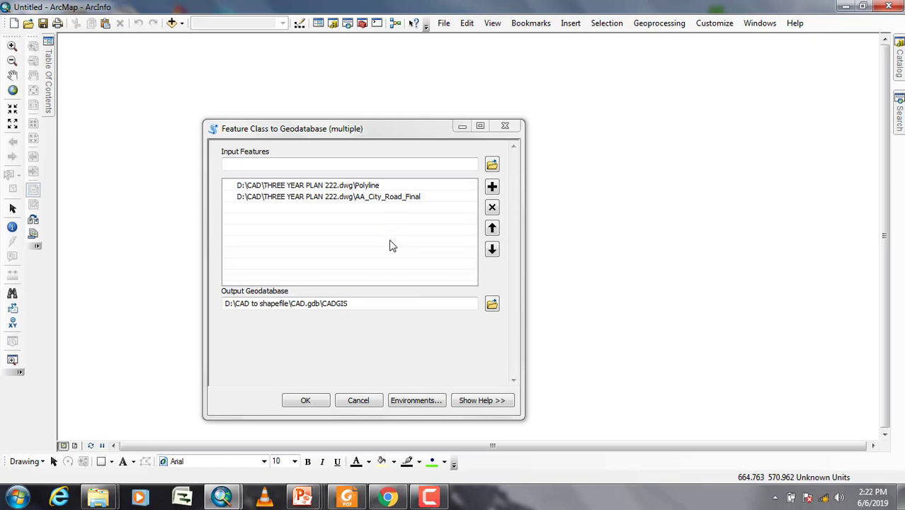
{"action": "left_click", "coordinate": [312, 401]}
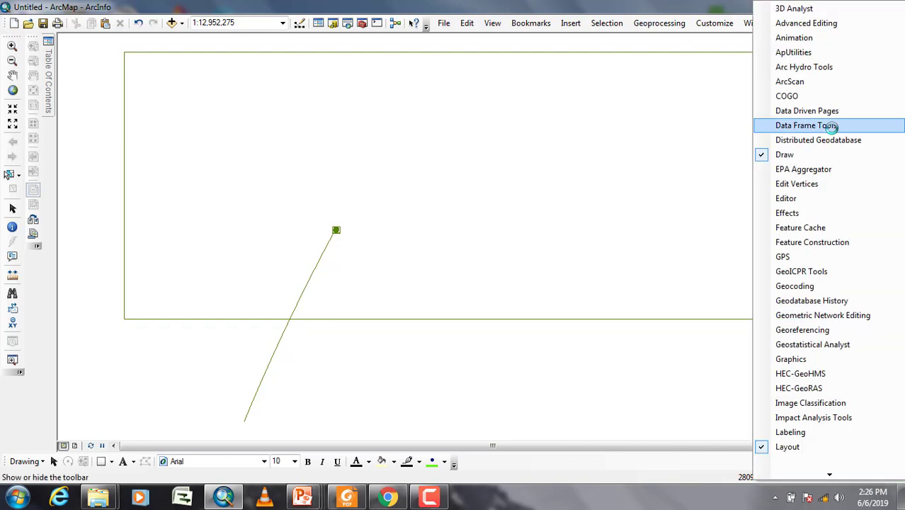
Display the Editor tools and start an edit session with the THREE_YEAR_PLAN_222_dwg_Polyline template, accepting its properties unchanged
{"action": "left_click", "coordinate": [771, 199]}
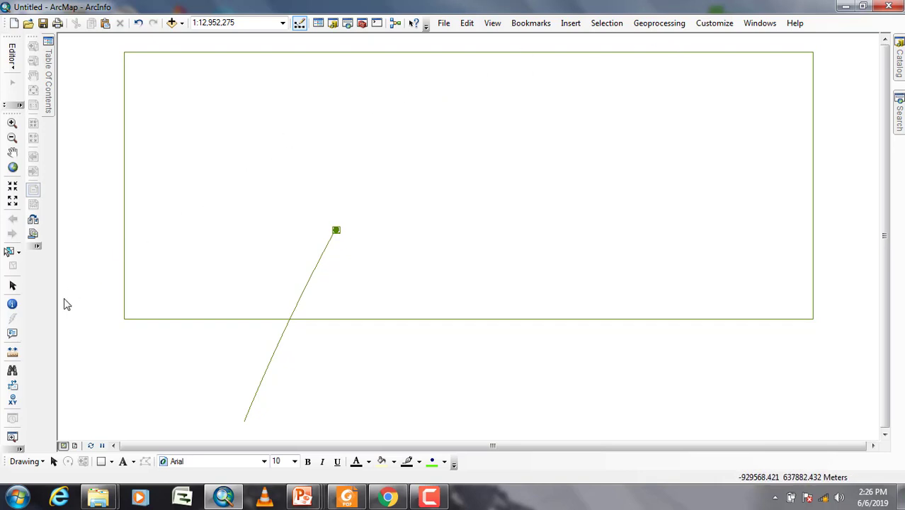
{"action": "left_click", "coordinate": [12, 67]}
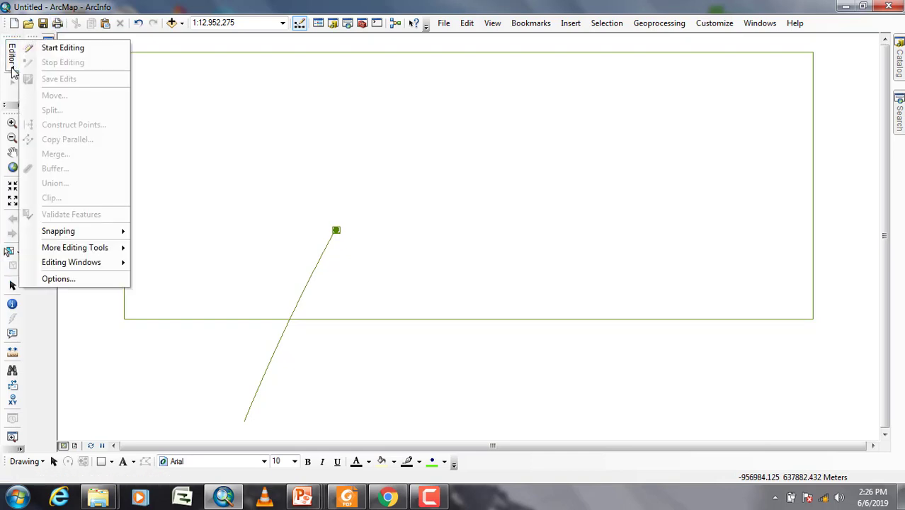
{"action": "left_click", "coordinate": [64, 48]}
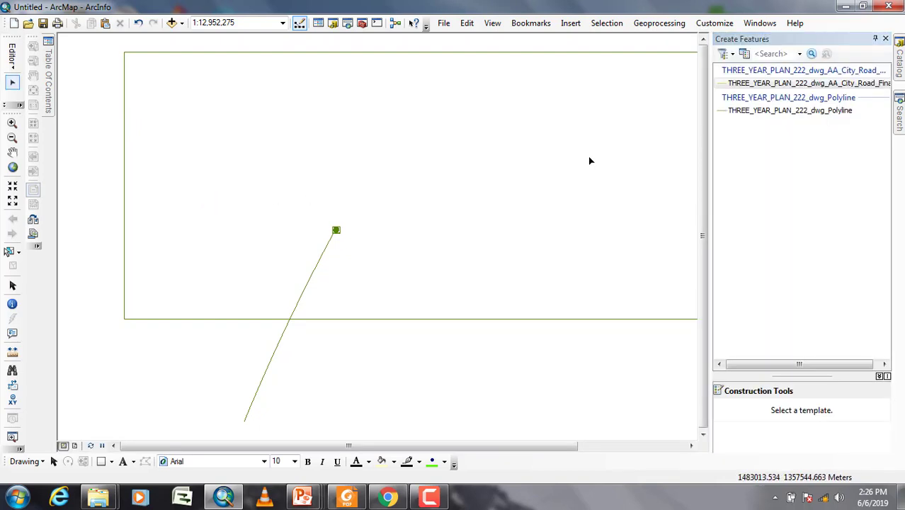
{"action": "double_click", "coordinate": [819, 112]}
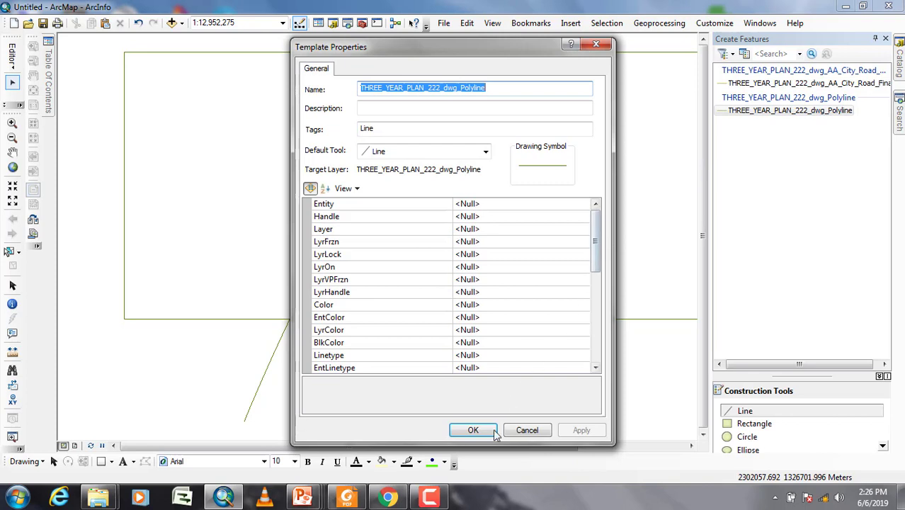
{"action": "left_click", "coordinate": [481, 429]}
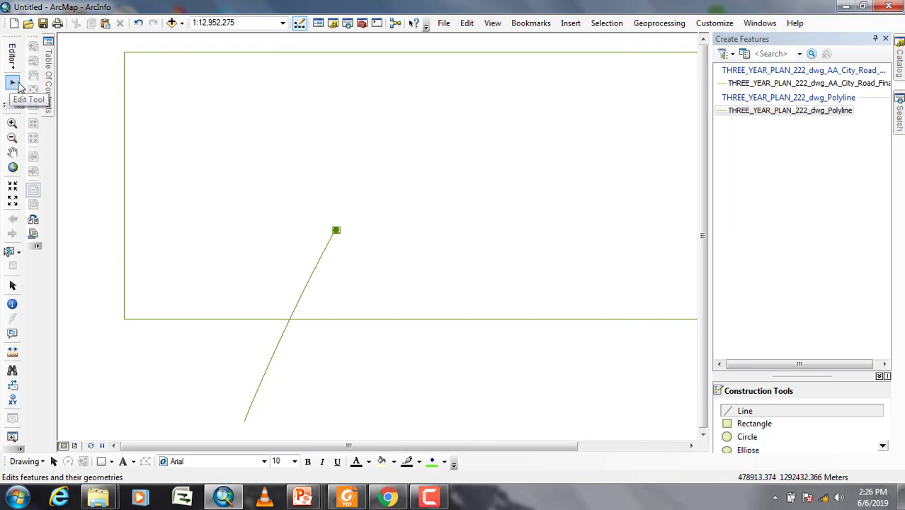
Delete the large rectangle surrounding the imported drawing with the Edit tool
{"action": "left_click", "coordinate": [11, 81]}
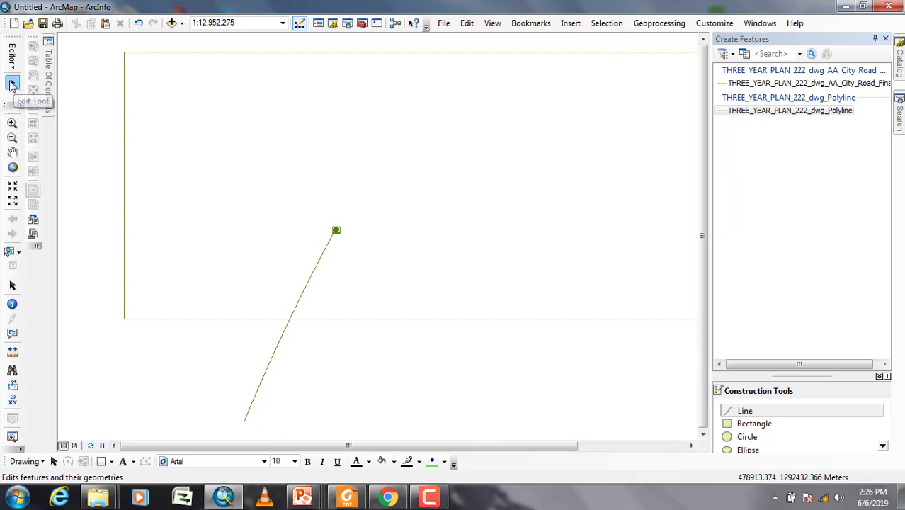
{"action": "left_click", "coordinate": [520, 320]}
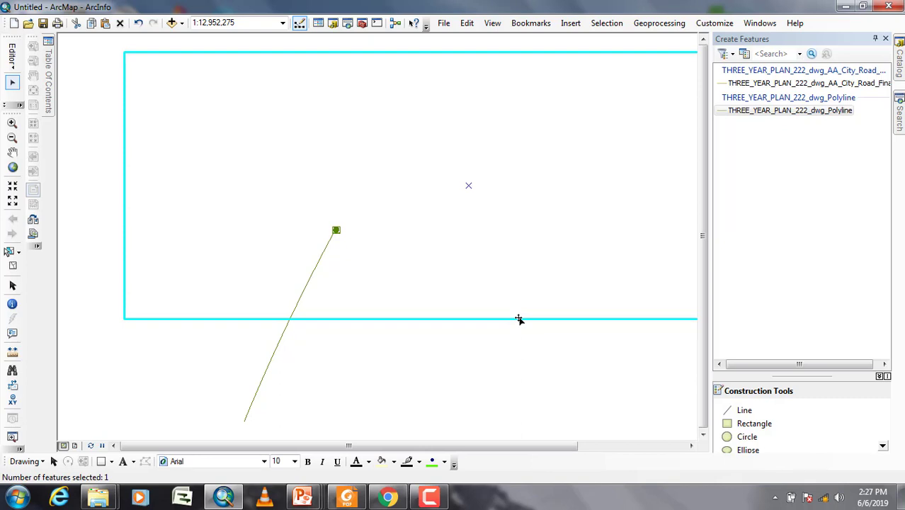
{"action": "right_click", "coordinate": [520, 320]}
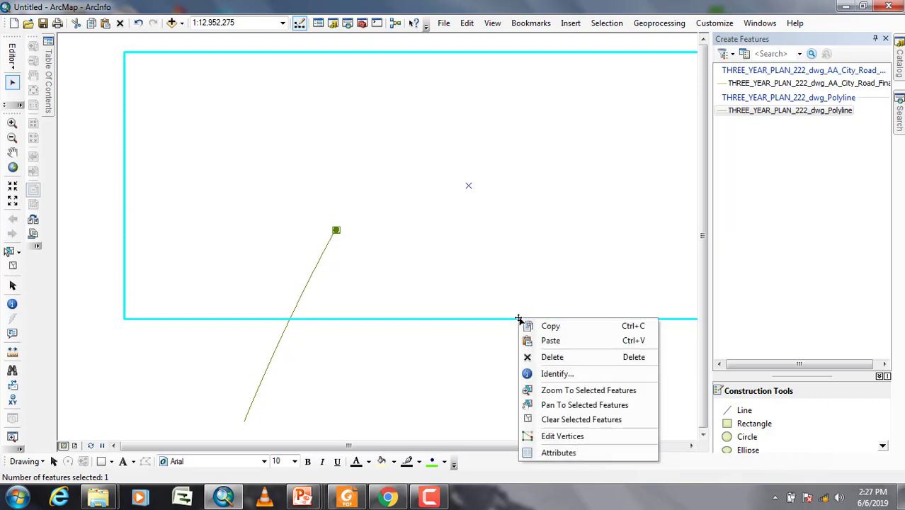
{"action": "left_click", "coordinate": [552, 359]}
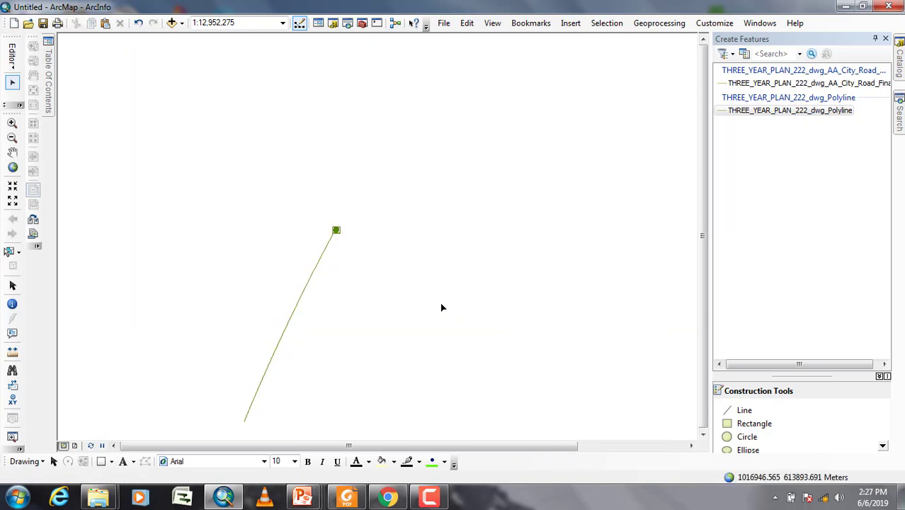
Delete the overlapping long diagonal lines extending from the small road network, one after another
{"action": "left_click", "coordinate": [282, 336]}
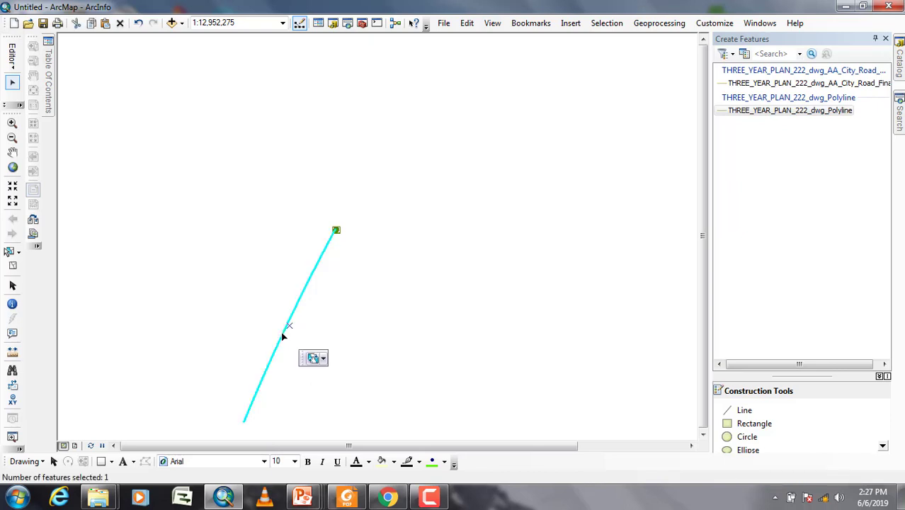
{"action": "right_click", "coordinate": [282, 336]}
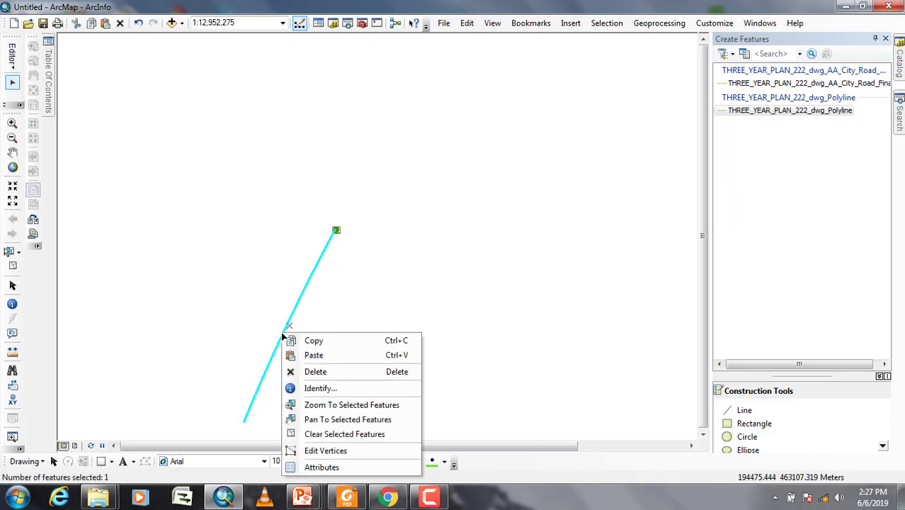
{"action": "left_click", "coordinate": [314, 372]}
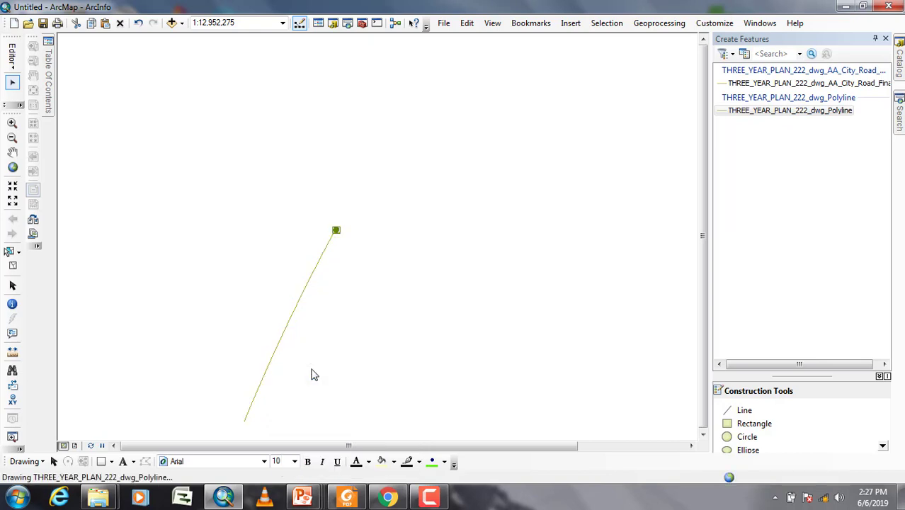
{"action": "left_click", "coordinate": [280, 343]}
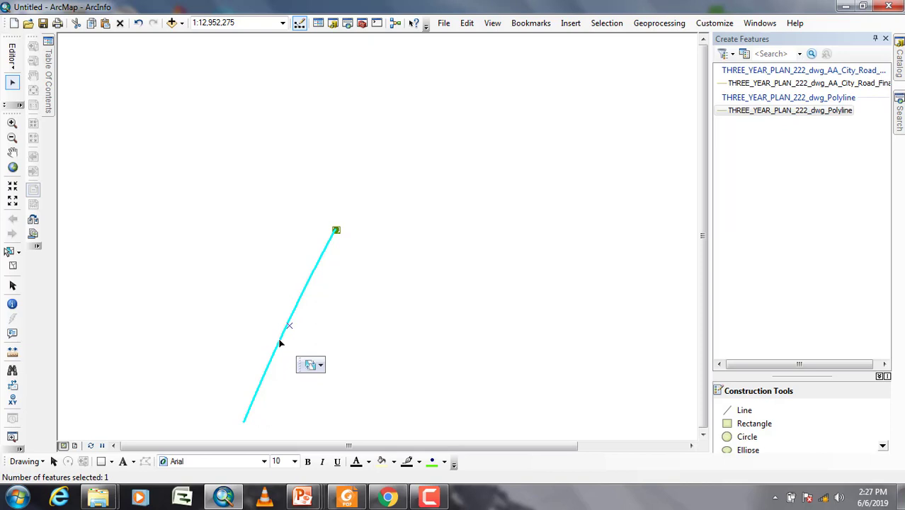
{"action": "right_click", "coordinate": [280, 341]}
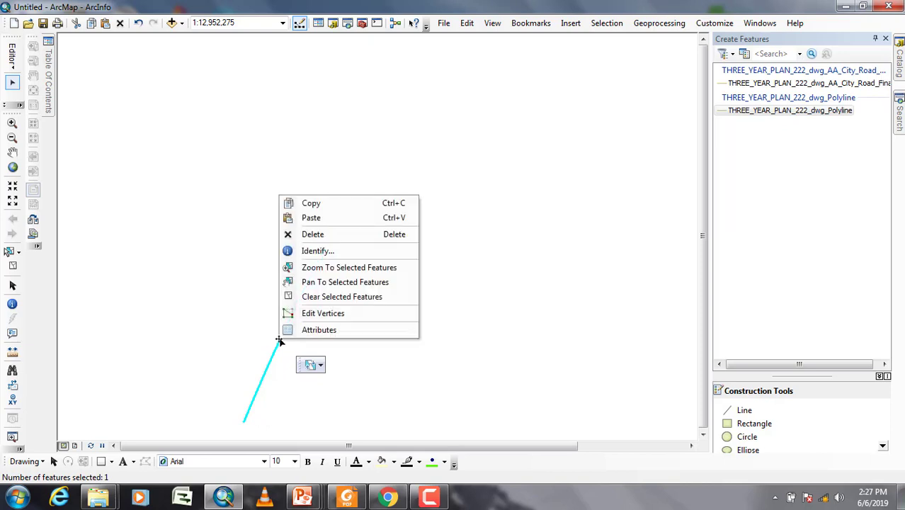
{"action": "left_click", "coordinate": [352, 237]}
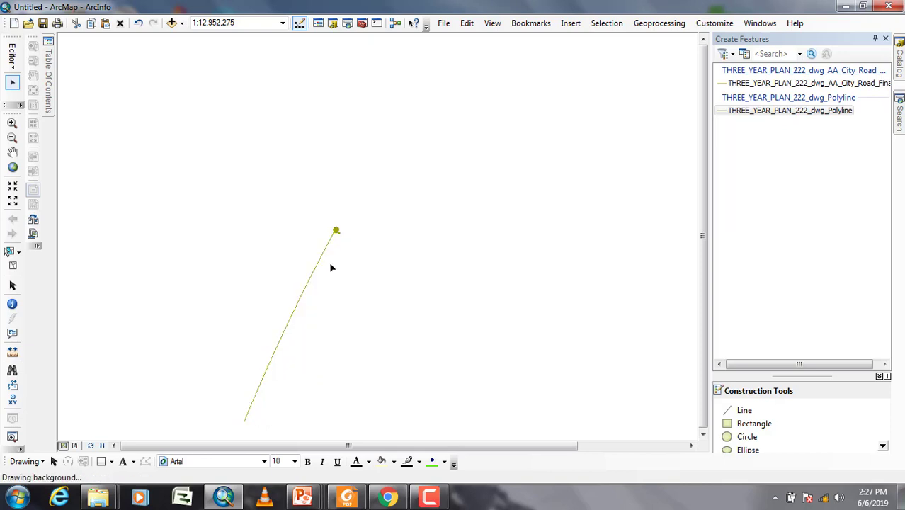
{"action": "left_click", "coordinate": [300, 301]}
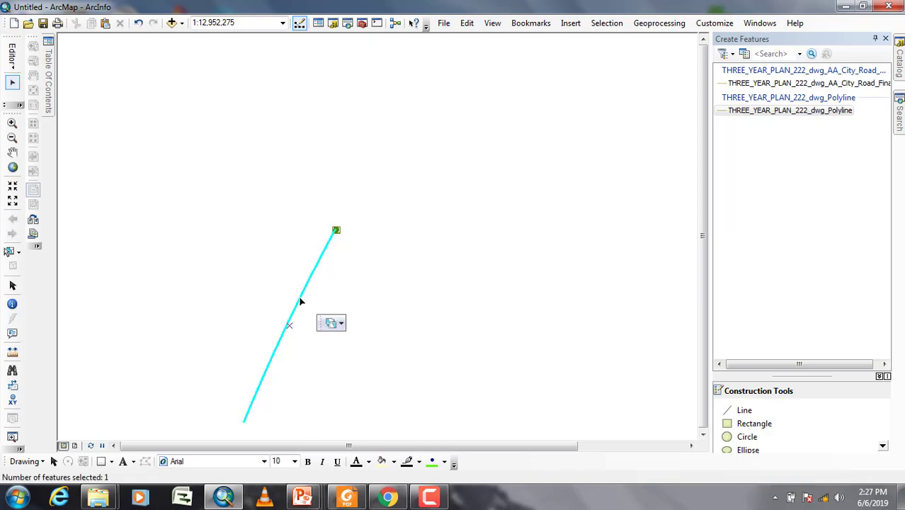
{"action": "right_click", "coordinate": [300, 302]}
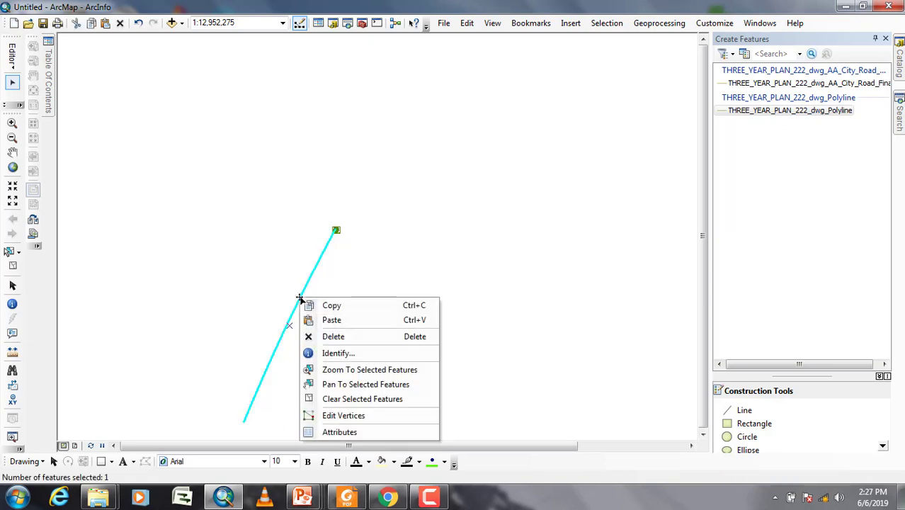
{"action": "left_click", "coordinate": [341, 338]}
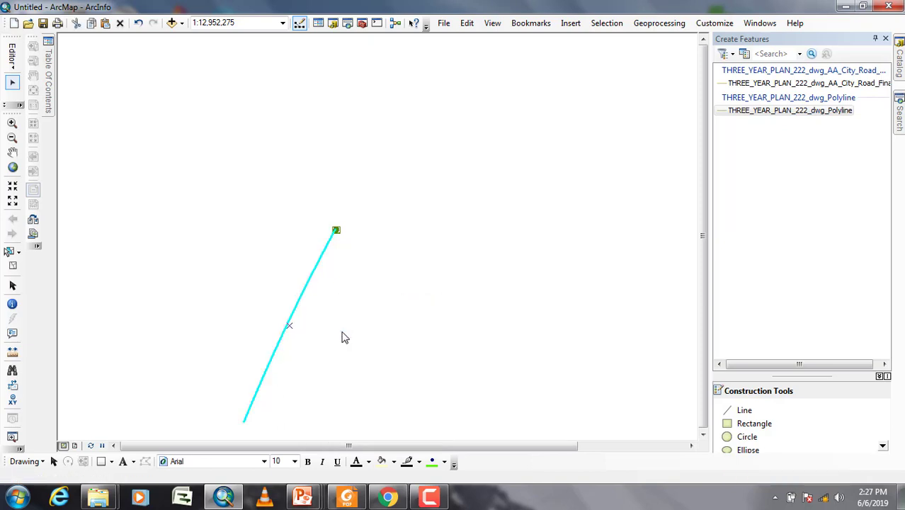
{"action": "left_click", "coordinate": [294, 312]}
{"action": "right_click", "coordinate": [295, 314]}
{"action": "left_click", "coordinate": [337, 352]}
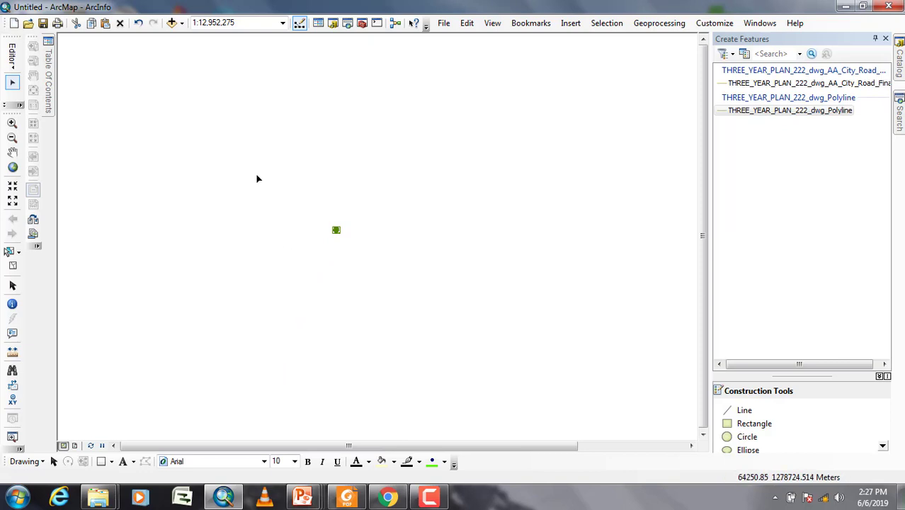
Select the rectangular frame around the road network together with the small legend box in its lower-right corner and delete them
{"action": "left_click", "coordinate": [12, 125]}
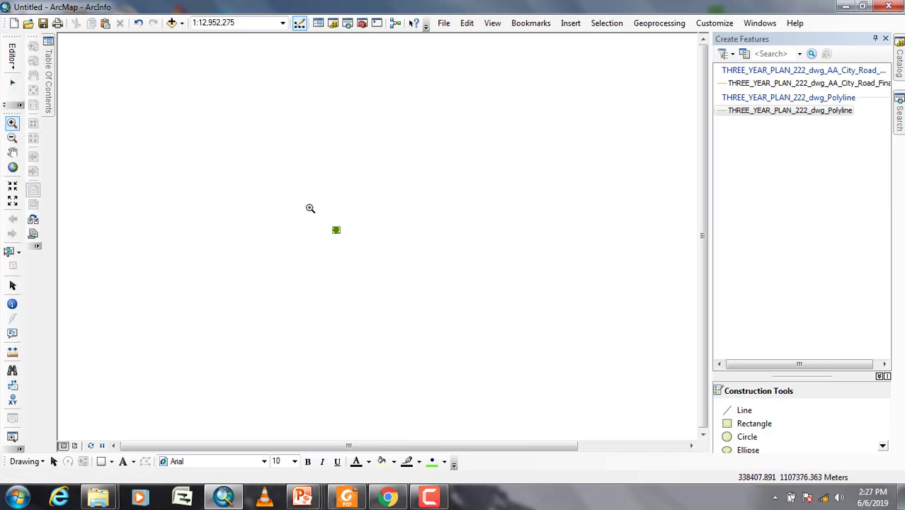
{"action": "left_click_drag", "start_coordinate": [310, 208], "coordinate": [352, 247]}
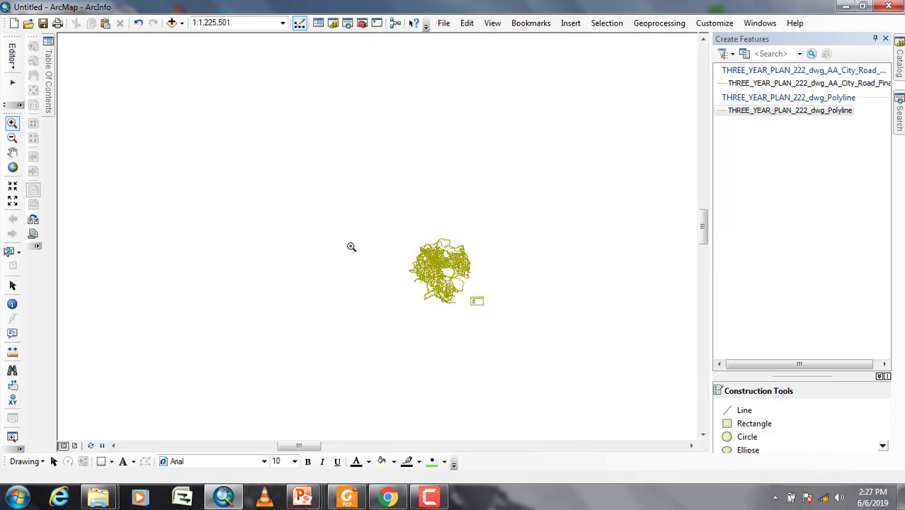
{"action": "left_click_drag", "start_coordinate": [388, 219], "coordinate": [519, 346]}
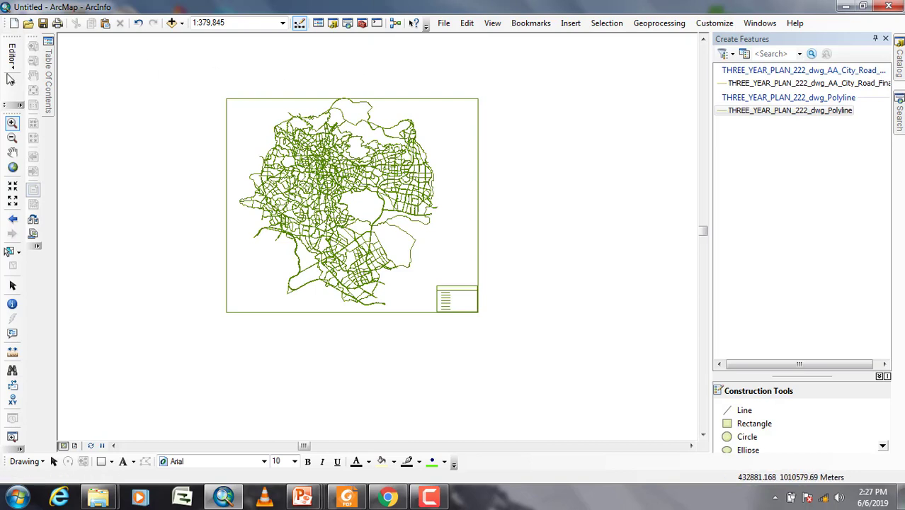
{"action": "left_click", "coordinate": [11, 83]}
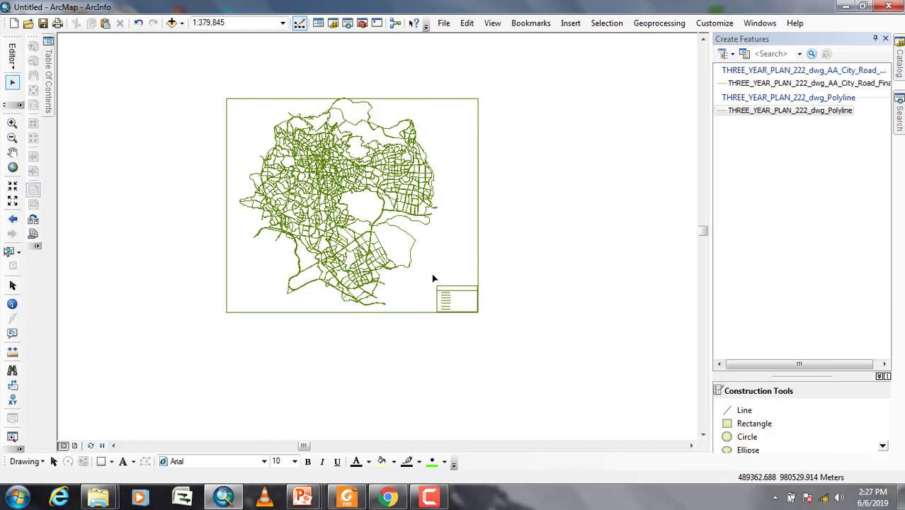
{"action": "left_click_drag", "start_coordinate": [433, 276], "coordinate": [482, 328]}
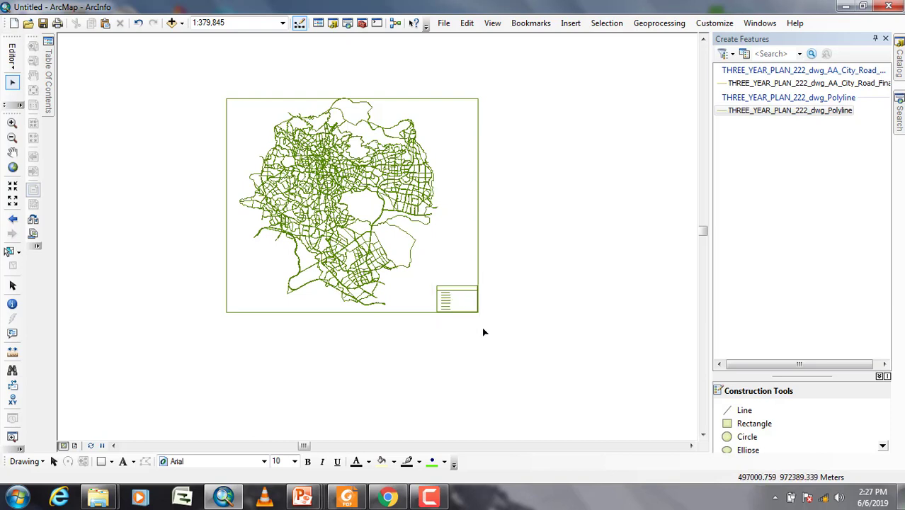
{"action": "right_click", "coordinate": [448, 286]}
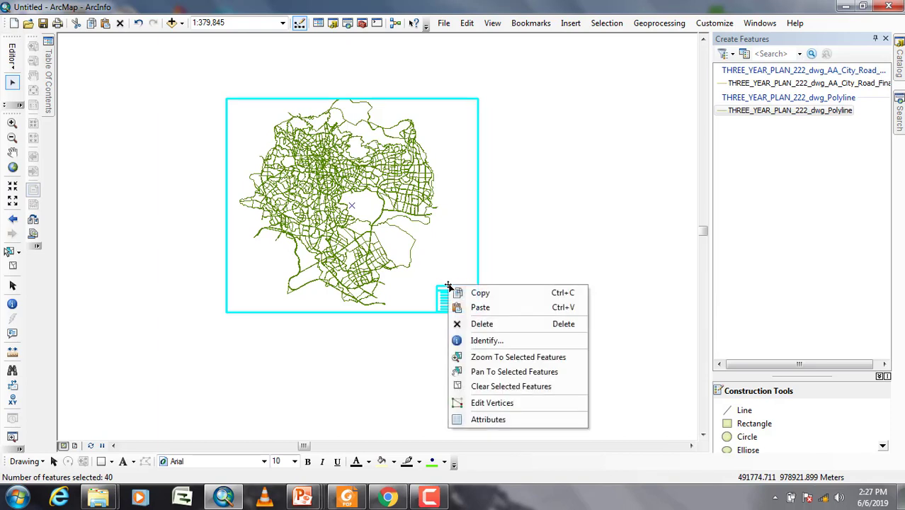
{"action": "left_click", "coordinate": [471, 323]}
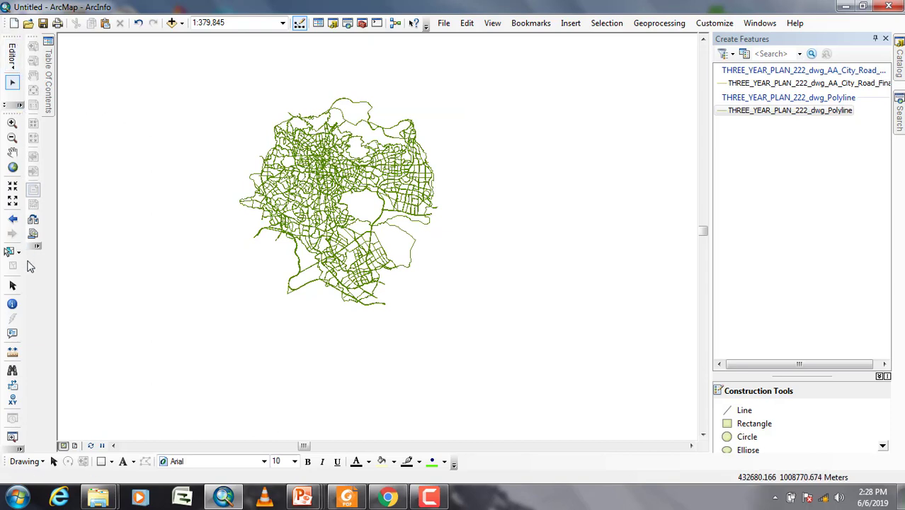
Leave the Edit tool and save the edits made to the road network layer
{"action": "left_click", "coordinate": [13, 287]}
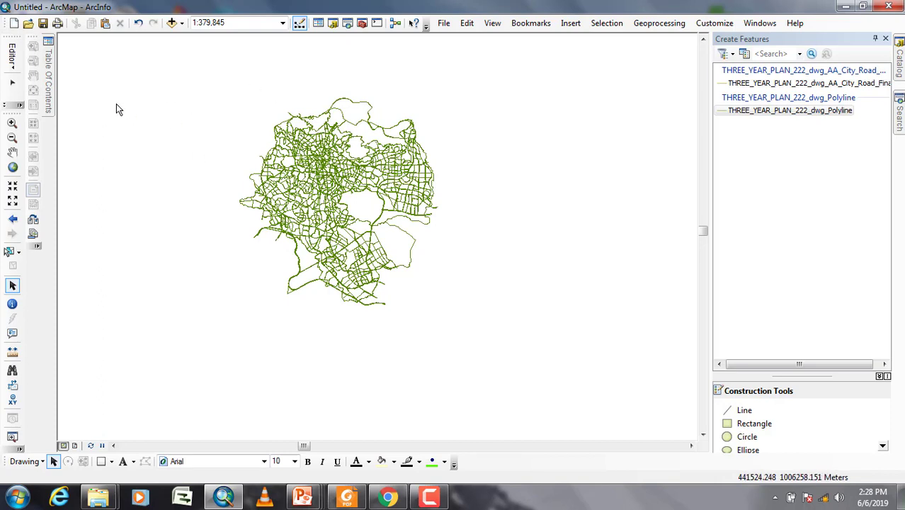
{"action": "left_click", "coordinate": [12, 55]}
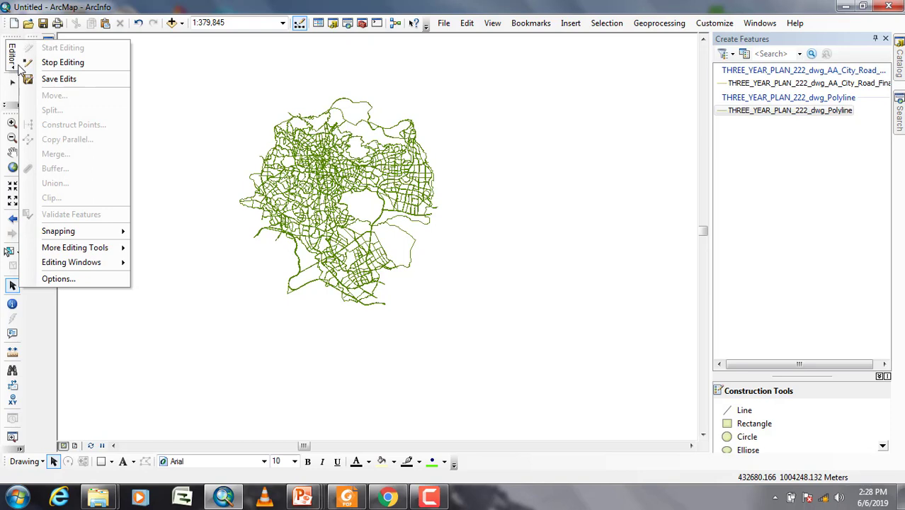
{"action": "left_click", "coordinate": [80, 79]}
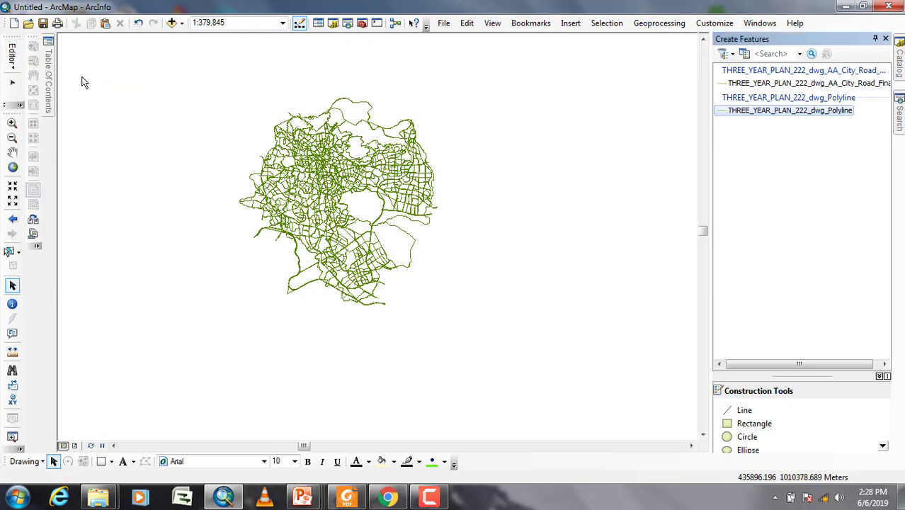